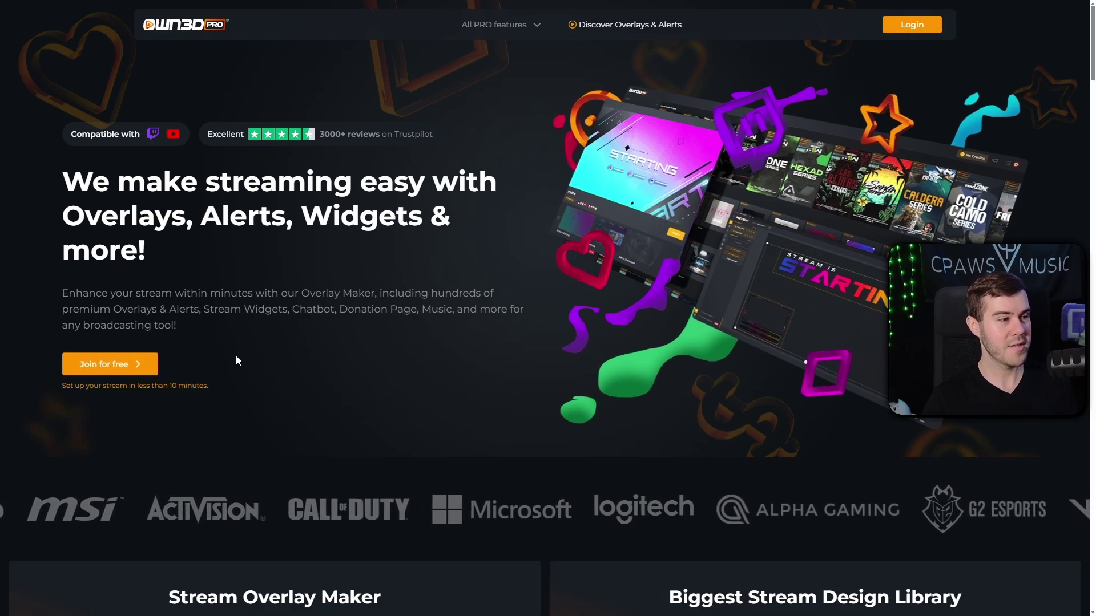
# Go from the OWN3D Pro homepage to the 'Join for free' sign-up page.
pyautogui.click(119, 373)
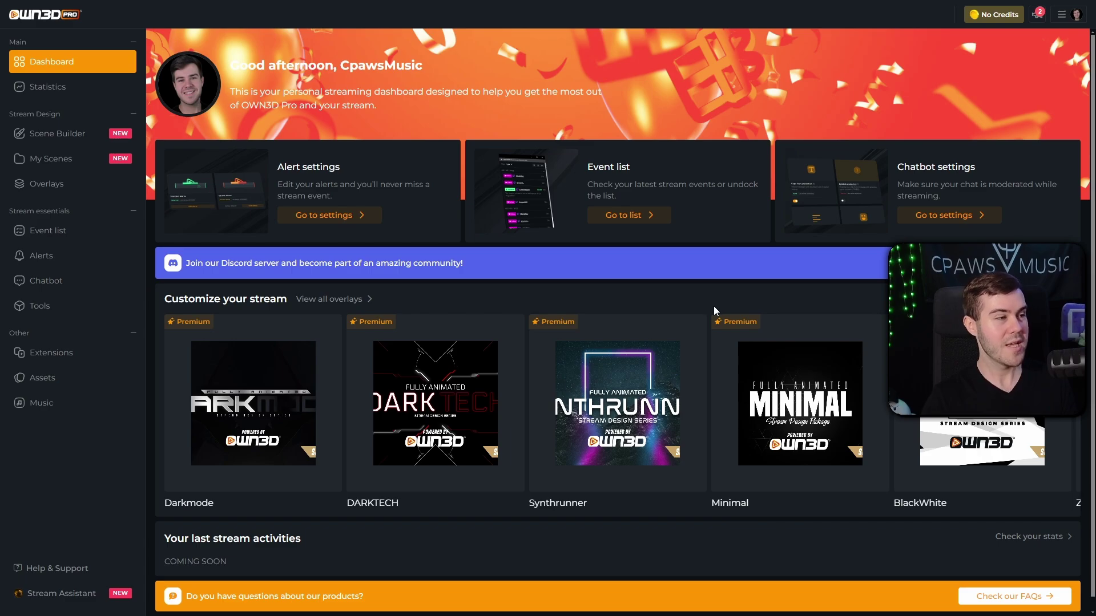
# Start a Scene Builder Complete Setup with automatic scene selection.
pyautogui.click(78, 139)
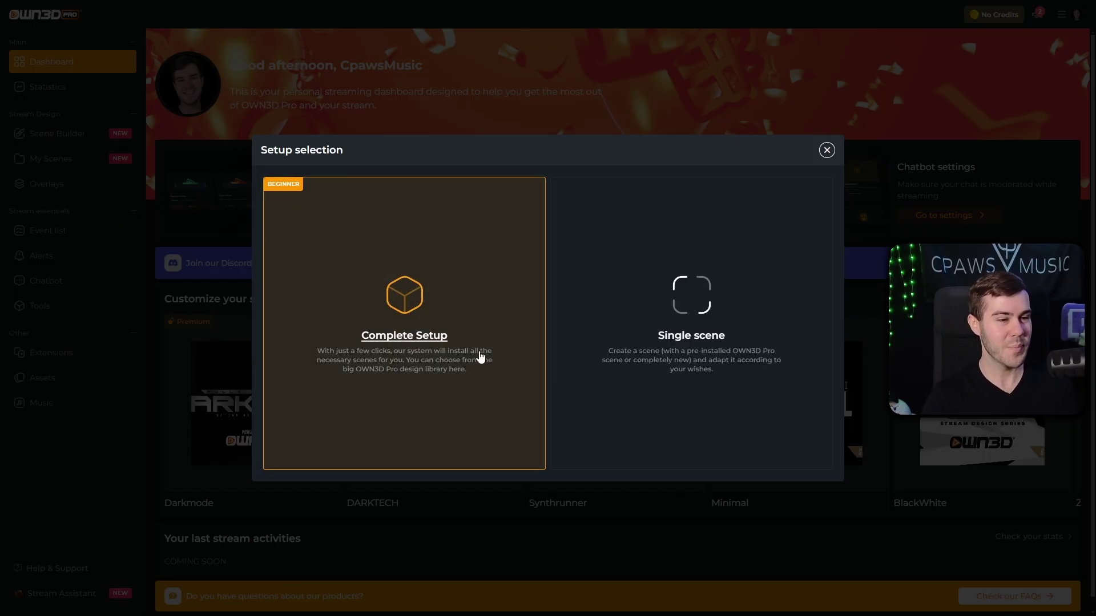
pyautogui.click(407, 338)
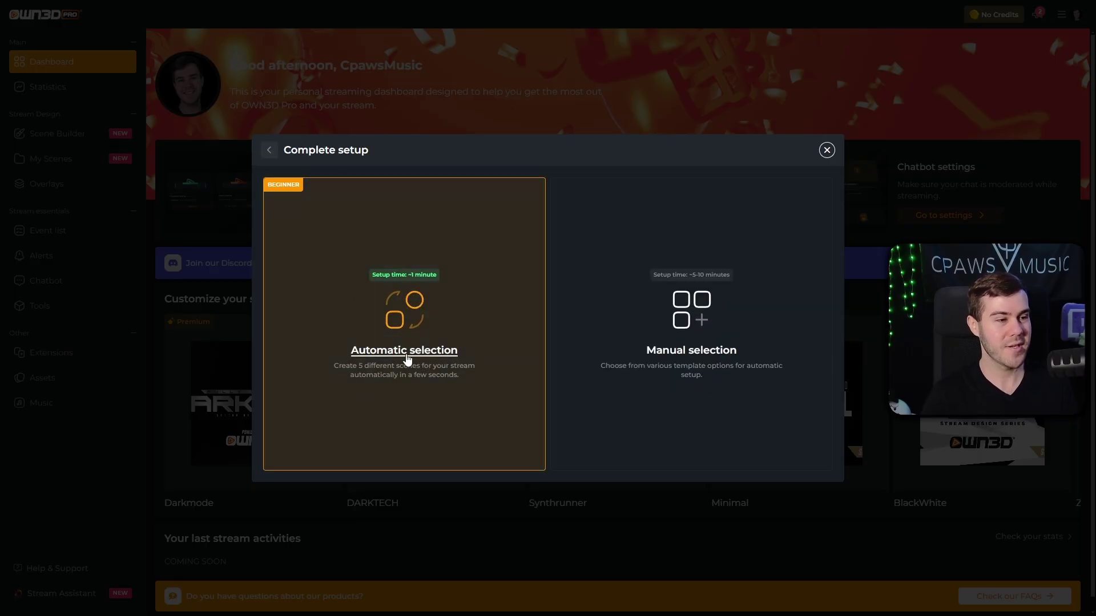
pyautogui.click(406, 355)
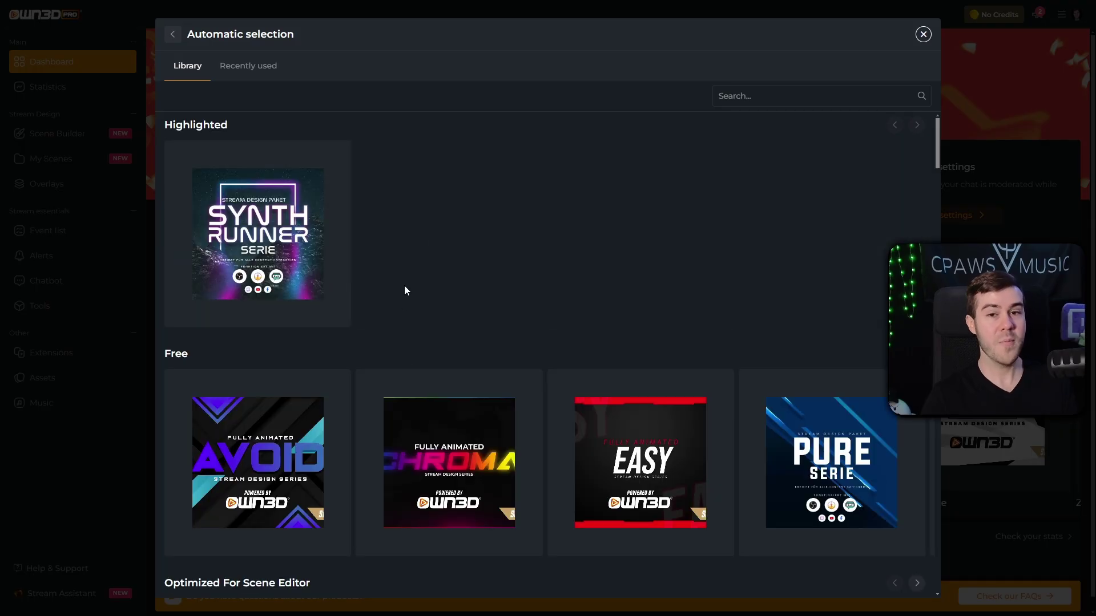
# Browse the Free overlay designs in the template library.
pyautogui.scroll(-1, 559, 240)
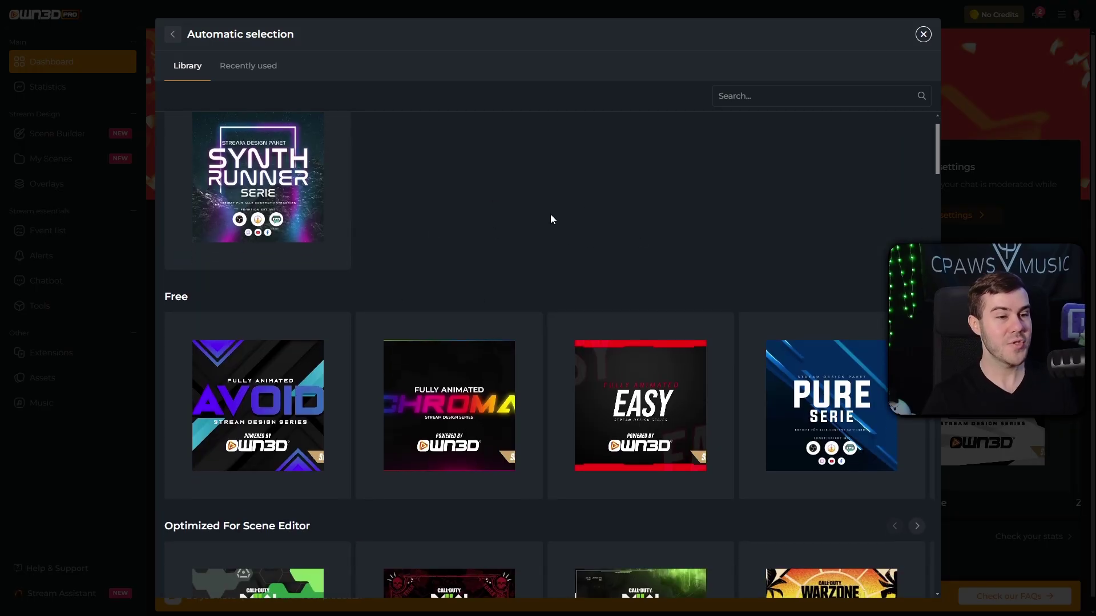
pyautogui.scroll(-1, 234, 317)
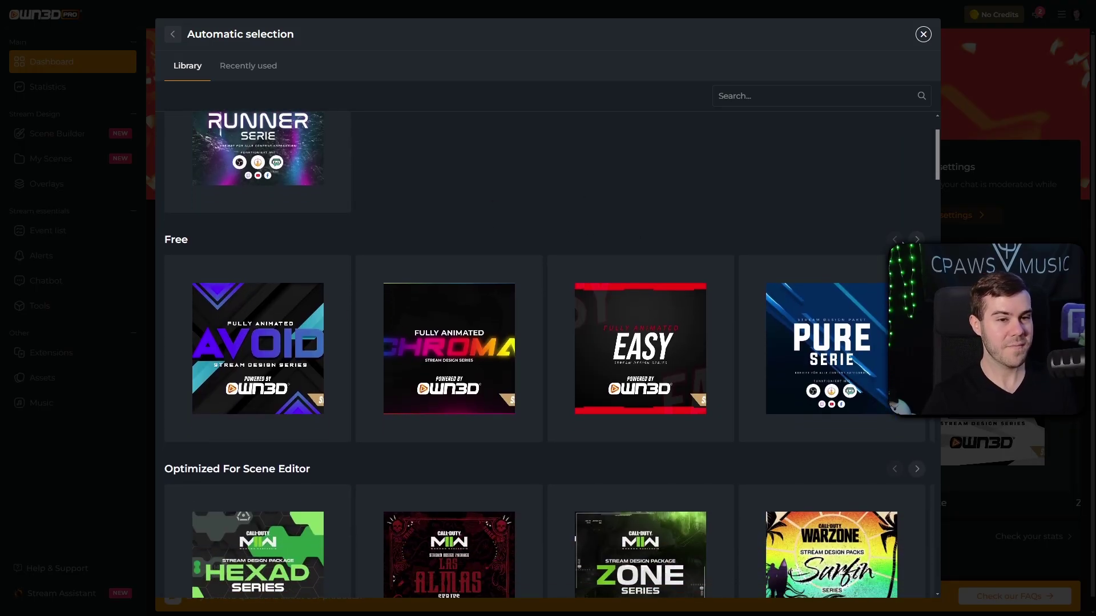
pyautogui.click(917, 239)
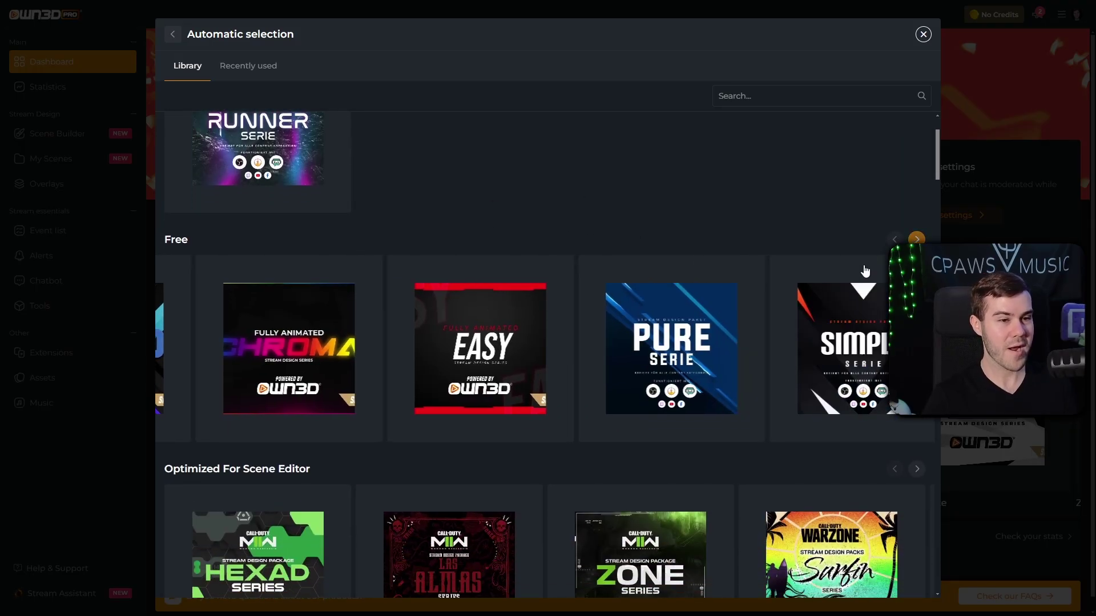
pyautogui.click(894, 239)
pyautogui.scroll(2, 550, 277)
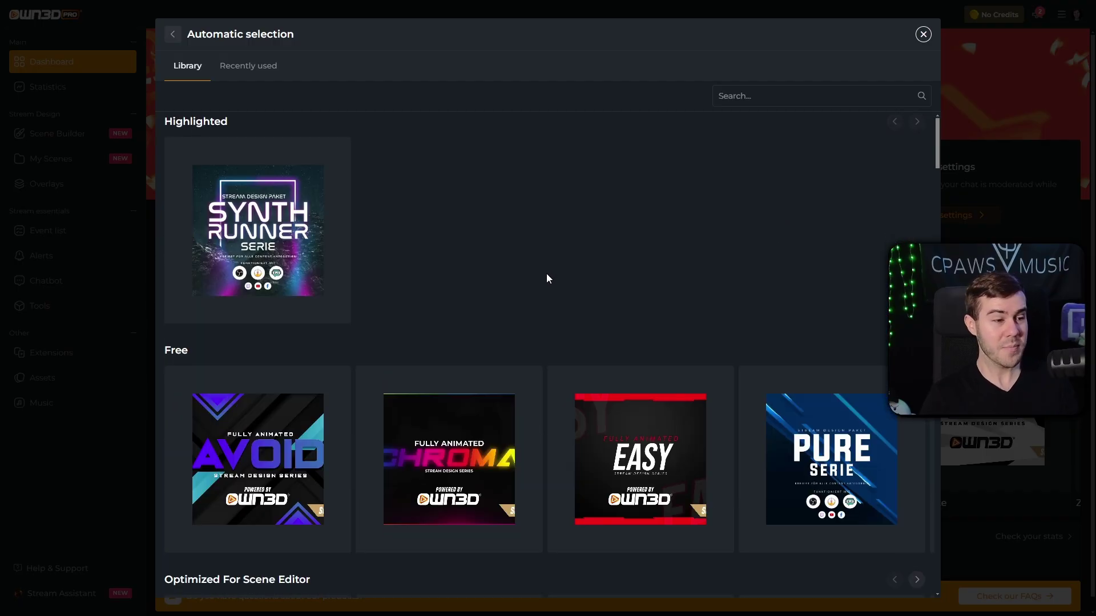
pyautogui.scroll(-4, 548, 278)
pyautogui.scroll(-1, 547, 319)
pyautogui.scroll(-5, 546, 314)
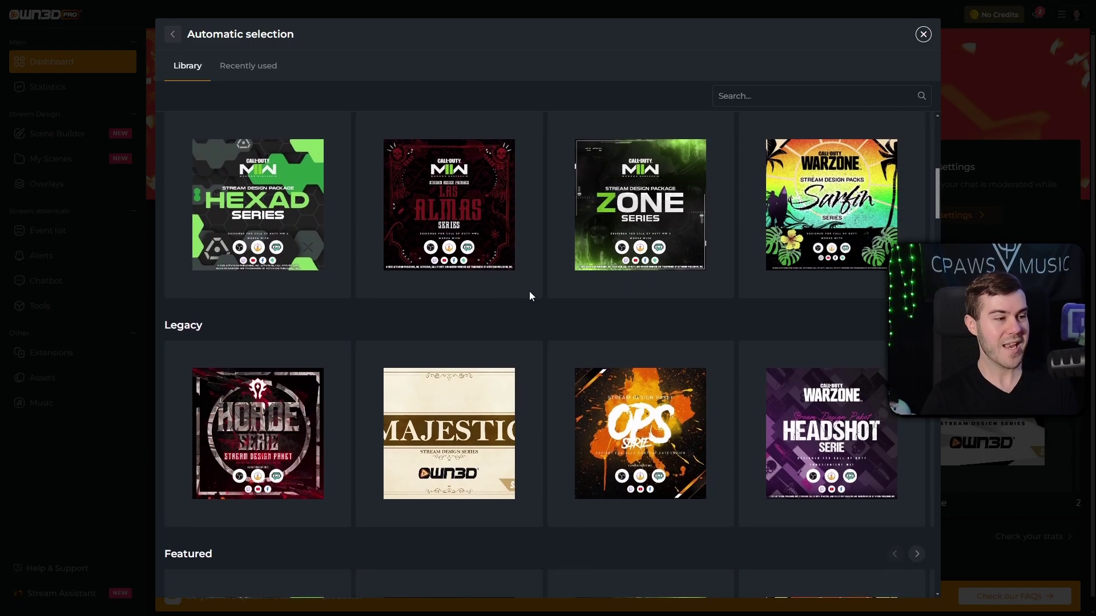
pyautogui.scroll(-15, 513, 337)
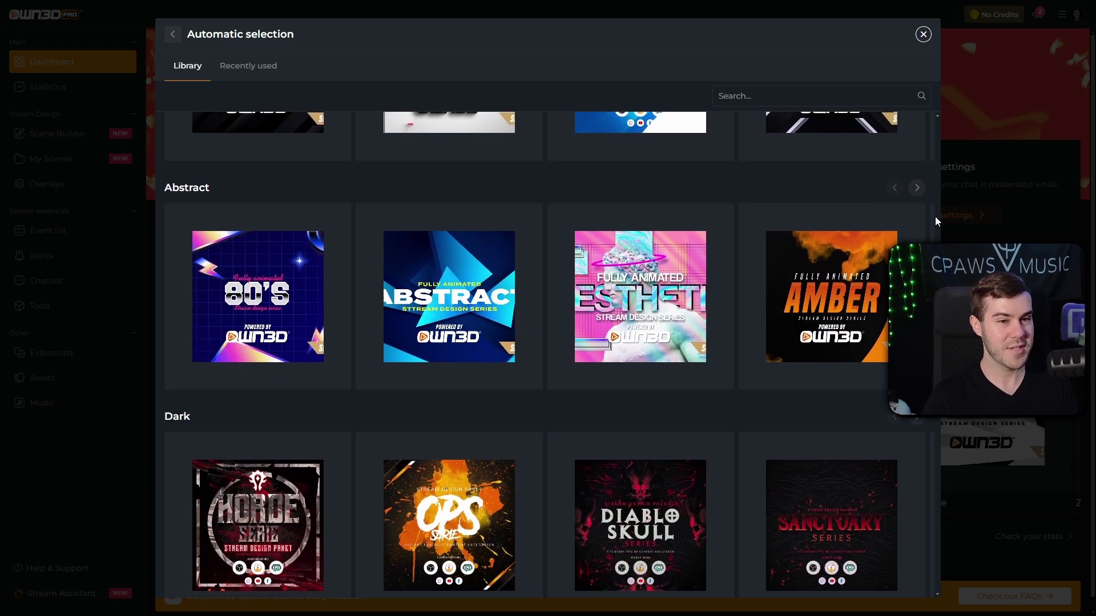
# Page through the Abstract designs, then open the Chroma series from Free.
pyautogui.click(916, 189)
pyautogui.click(915, 188)
pyautogui.click(915, 189)
pyautogui.click(916, 188)
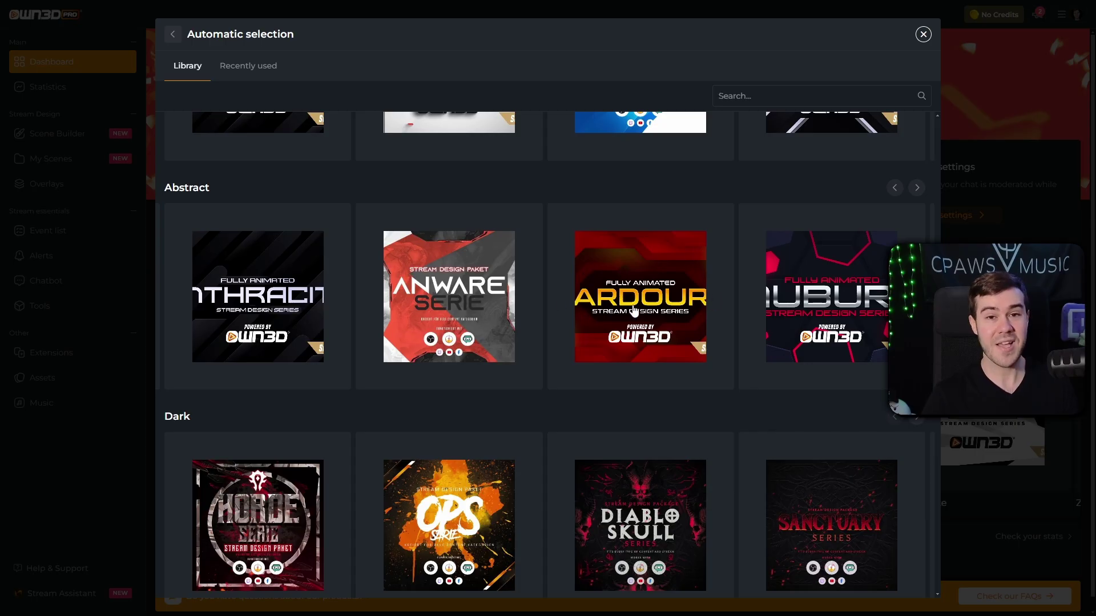
pyautogui.scroll(15, 546, 337)
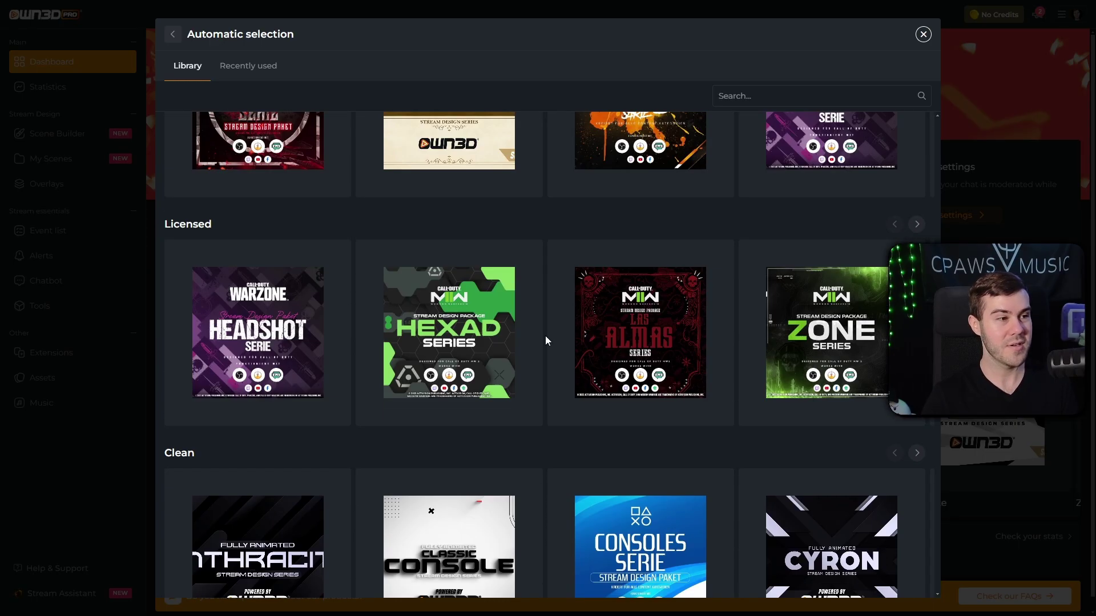
pyautogui.scroll(12, 546, 337)
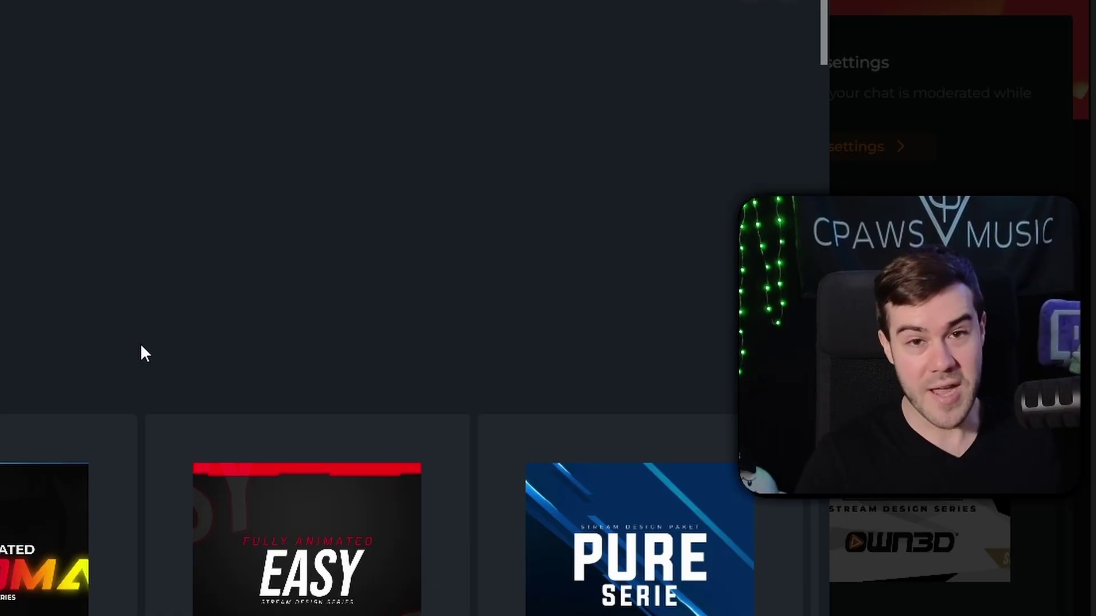
pyautogui.scroll(-1, 143, 353)
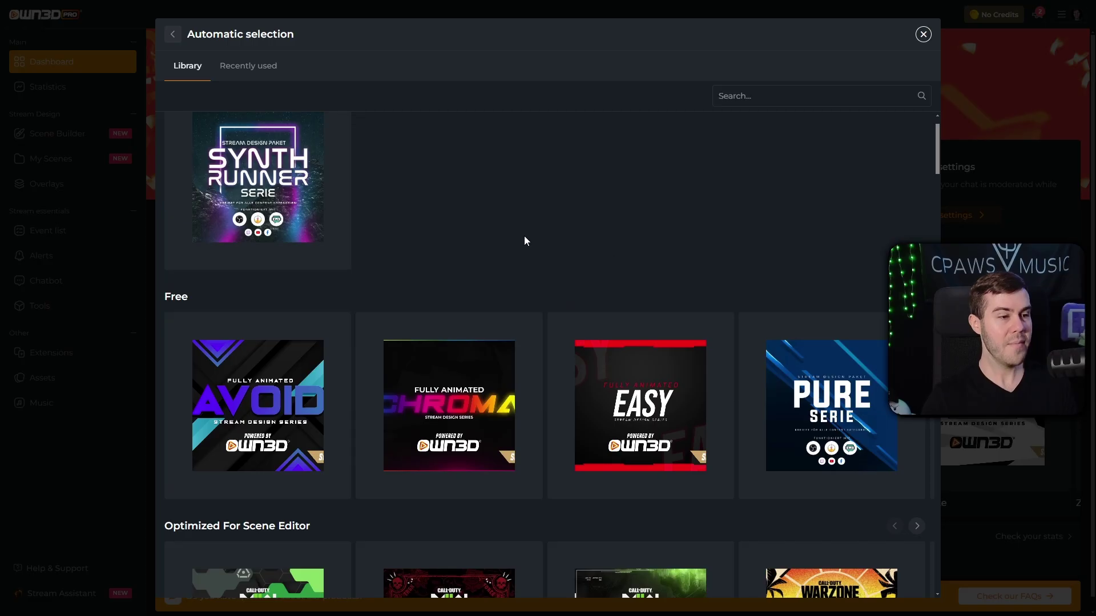
pyautogui.click(450, 412)
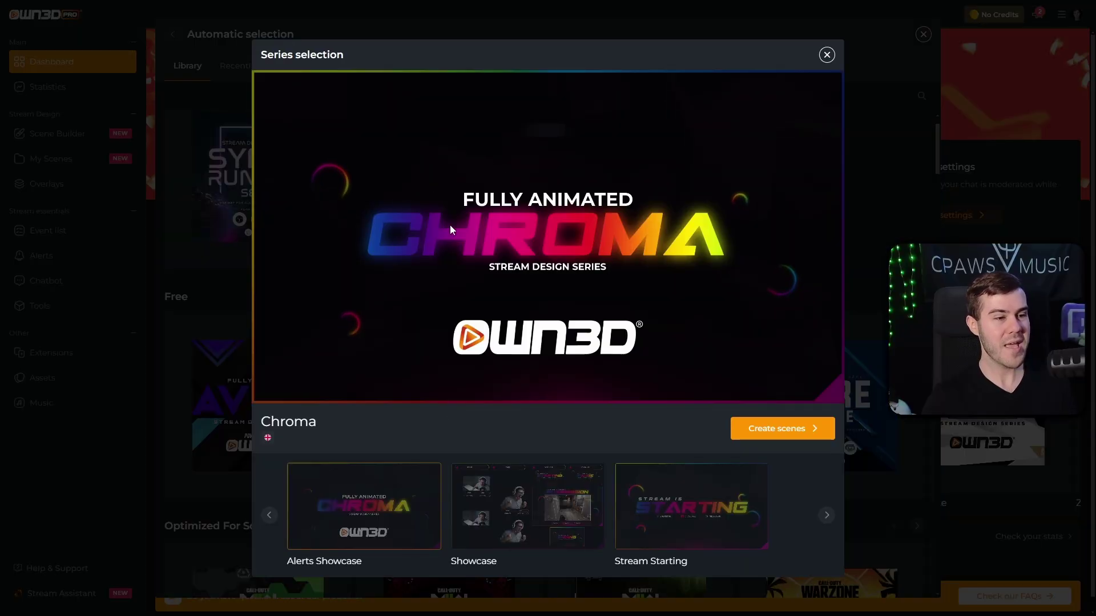
# Preview the Chroma Showcase layout, then create the Starting, Ending, BRB and Talking scenes.
pyautogui.click(517, 480)
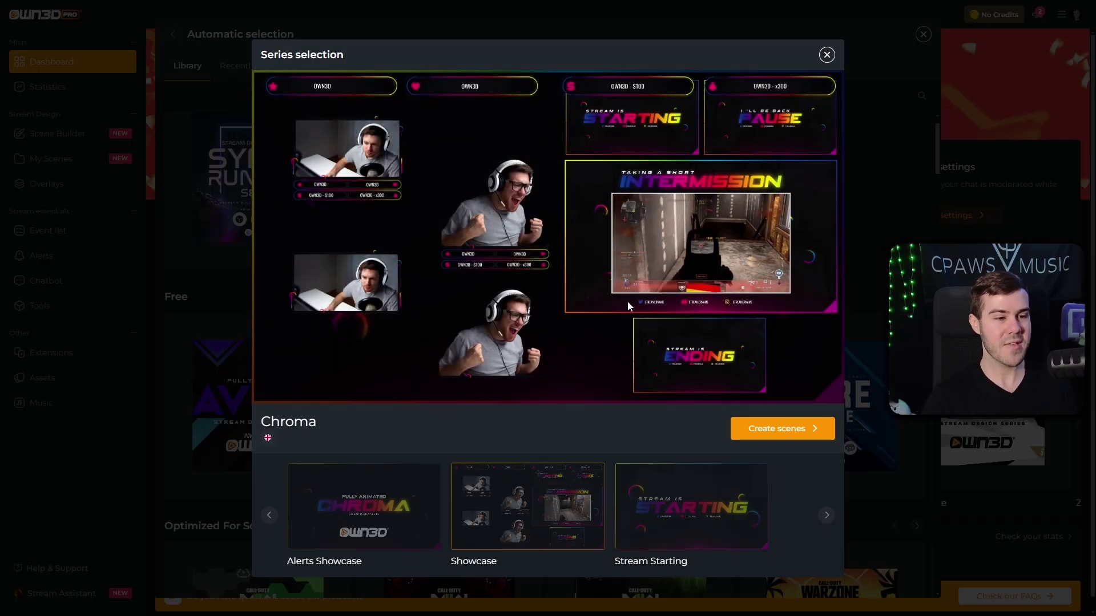
pyautogui.click(787, 432)
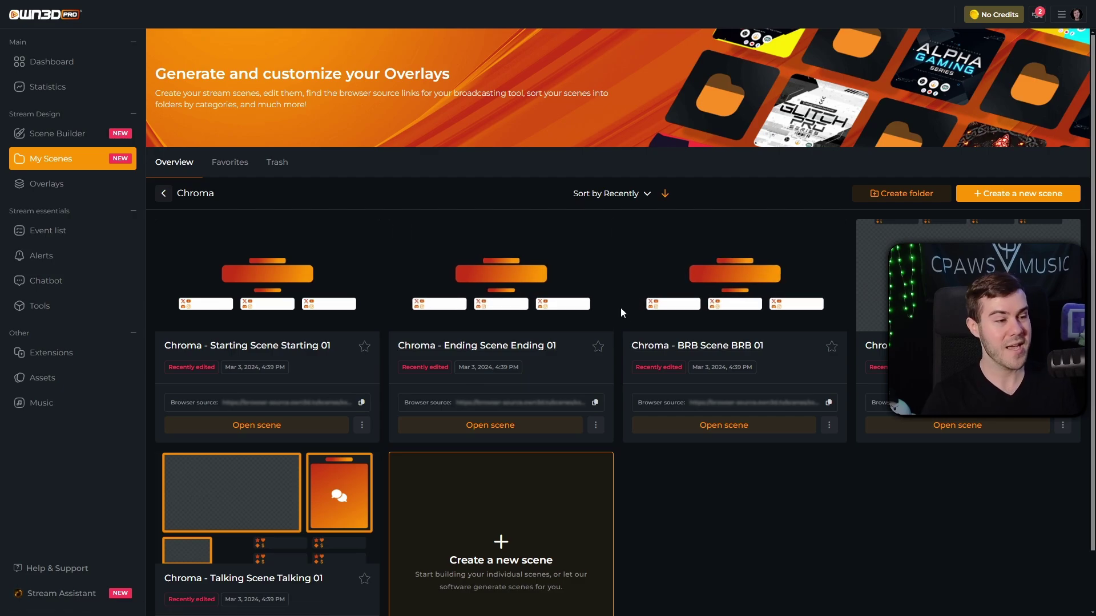
# Open 'Chroma - Starting Scene Starting 01' from the Chroma folder in the scene editor.
pyautogui.scroll(-2, 621, 311)
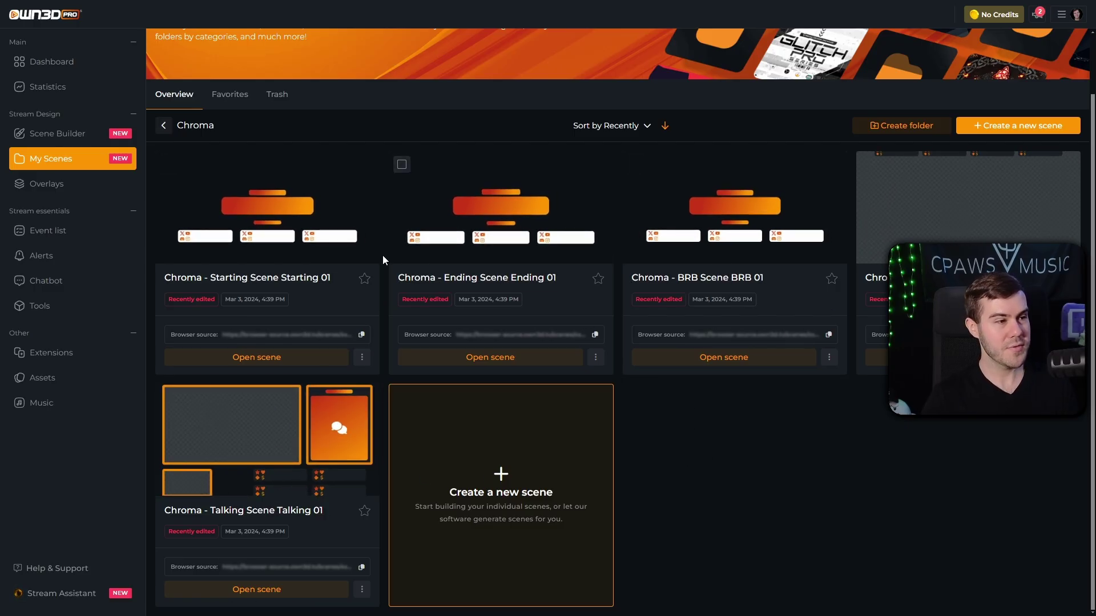
pyautogui.scroll(1, 355, 256)
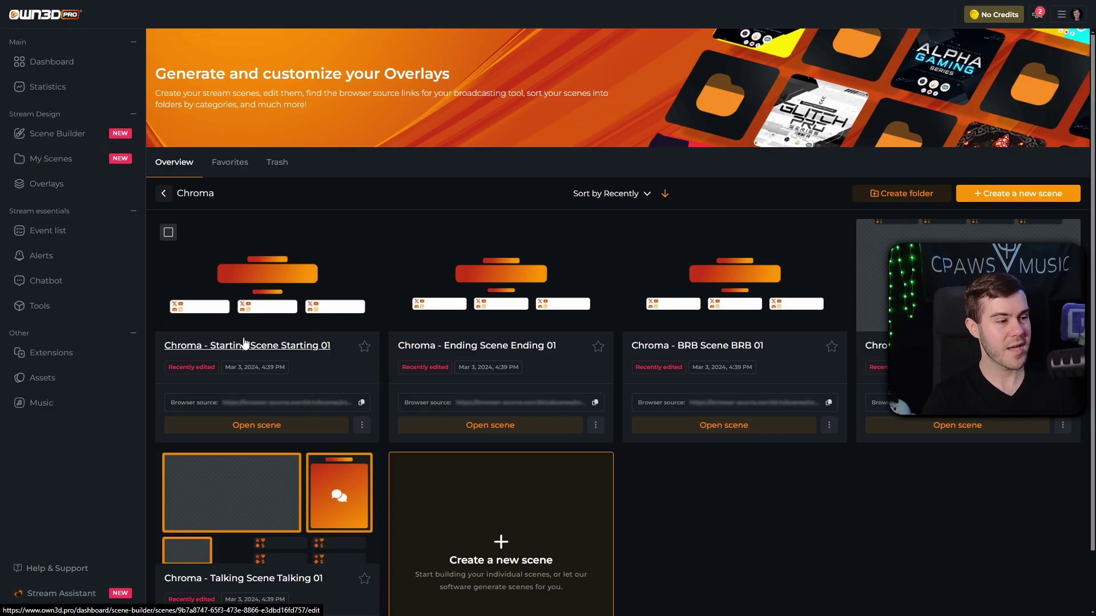
pyautogui.click(245, 344)
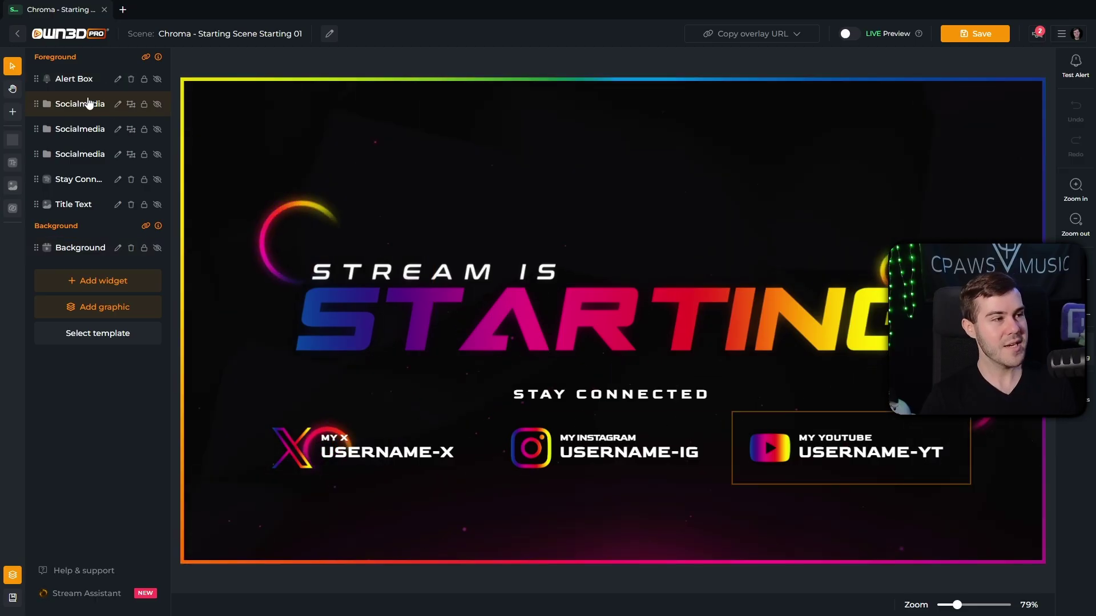
# Delete the Alert Box and Instagram group, and replace USERNAME-X with the channel name.
pyautogui.click(82, 85)
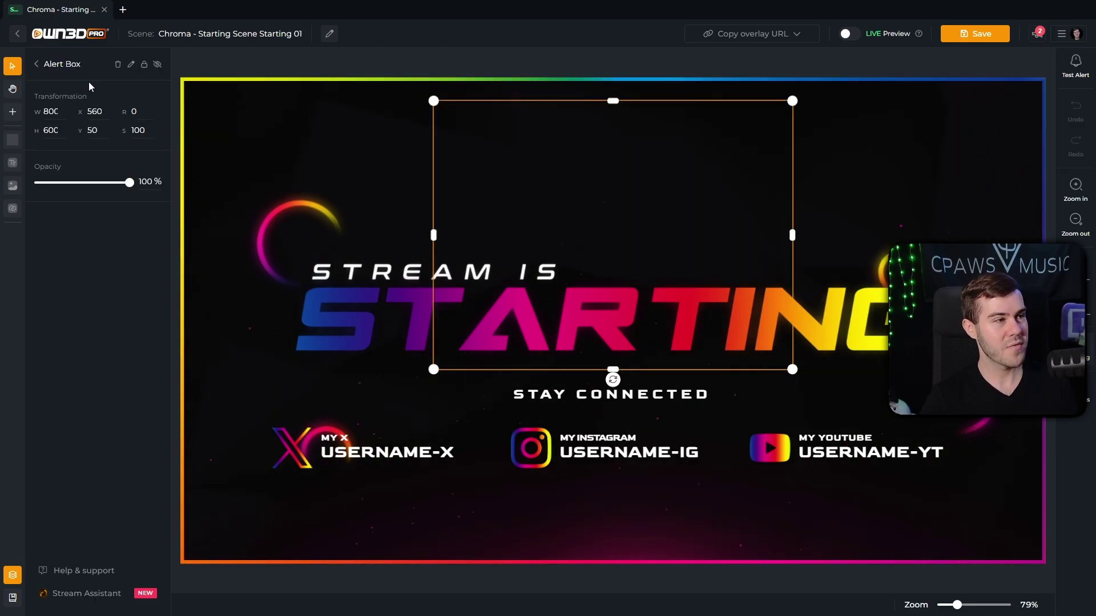
pyautogui.click(119, 66)
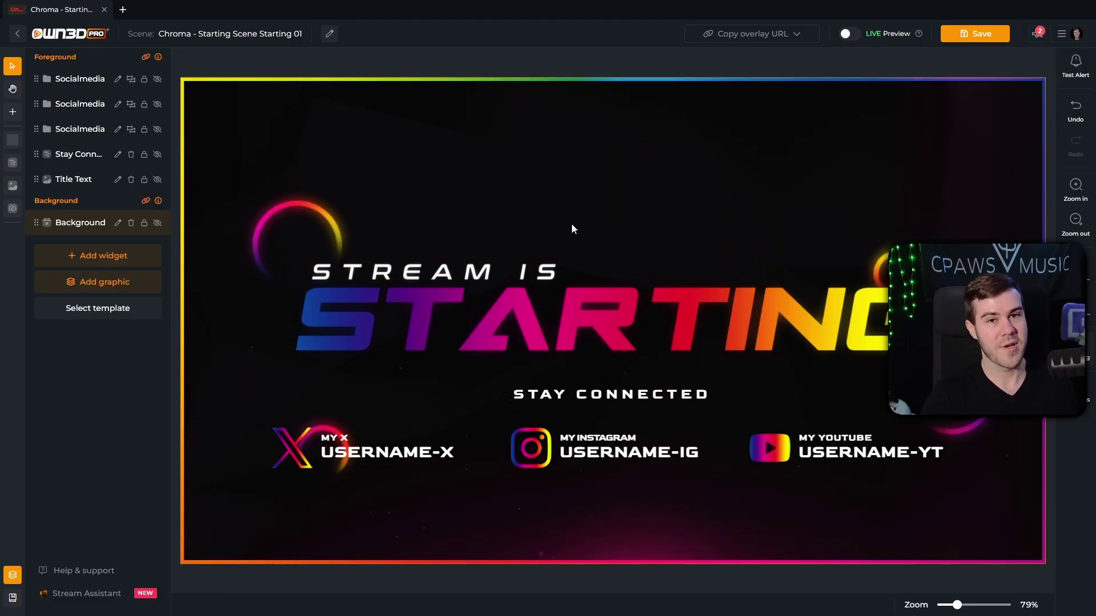
pyautogui.click(382, 459)
pyautogui.moveTo(122, 154); pyautogui.dragTo(12, 166)
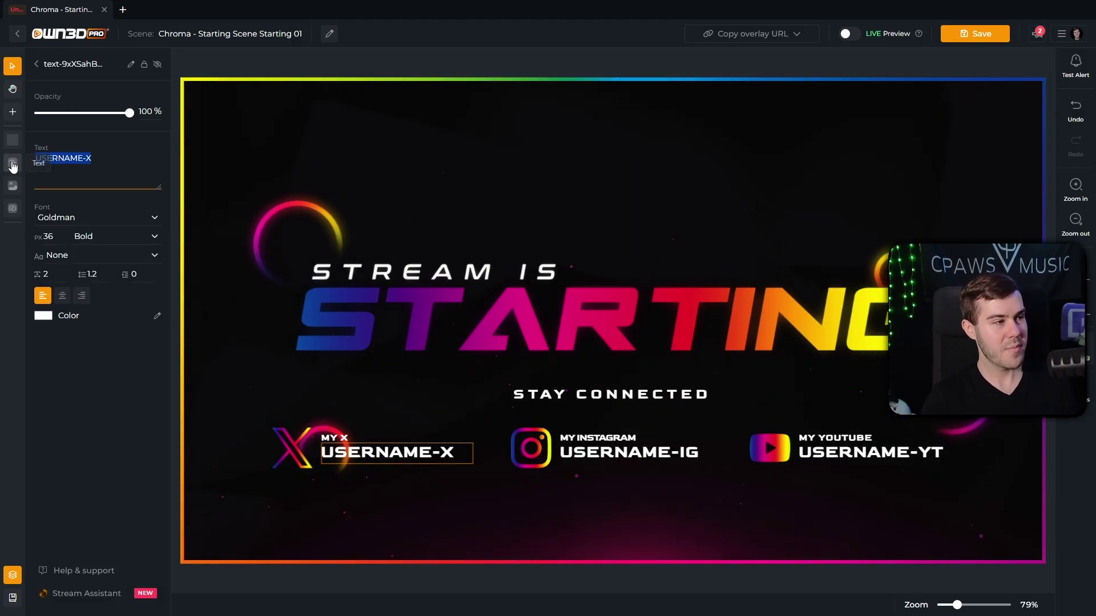
pyautogui.write('CpawsMusic')
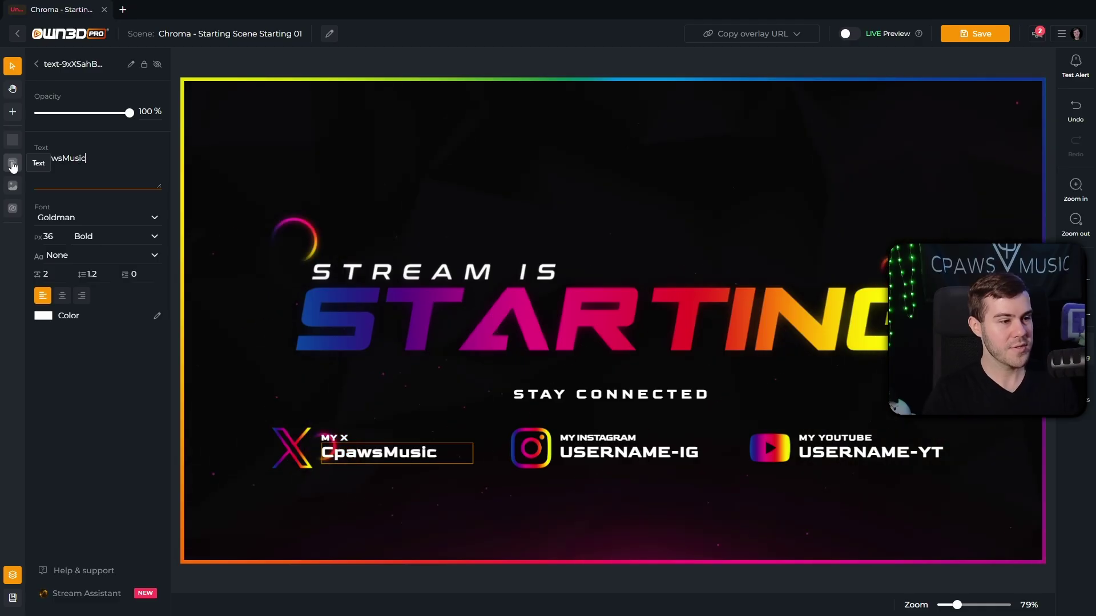
pyautogui.click(545, 446)
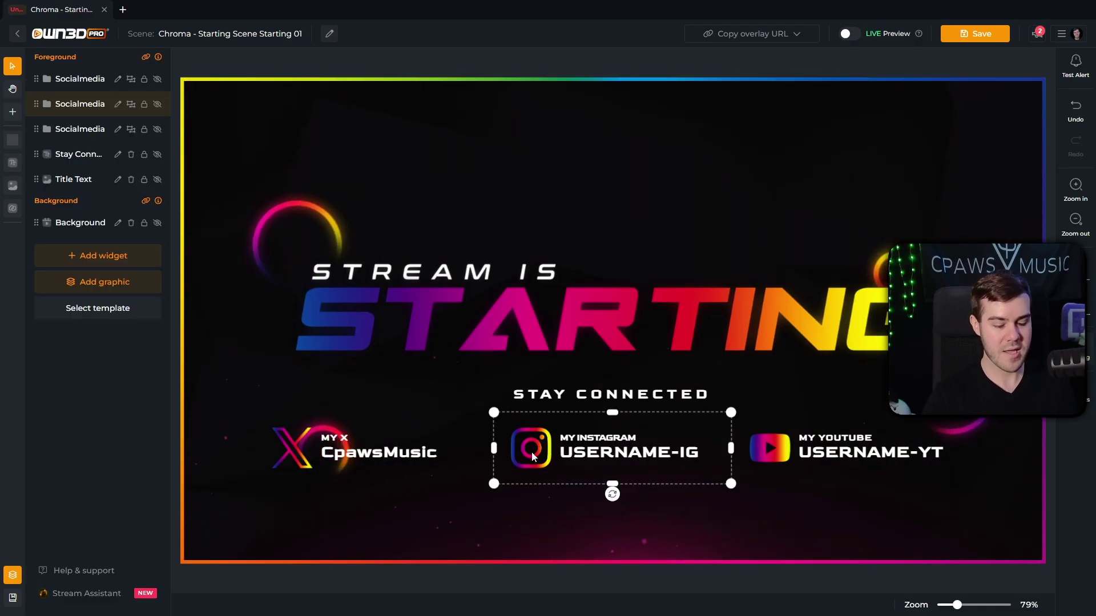
pyautogui.press('Delete')
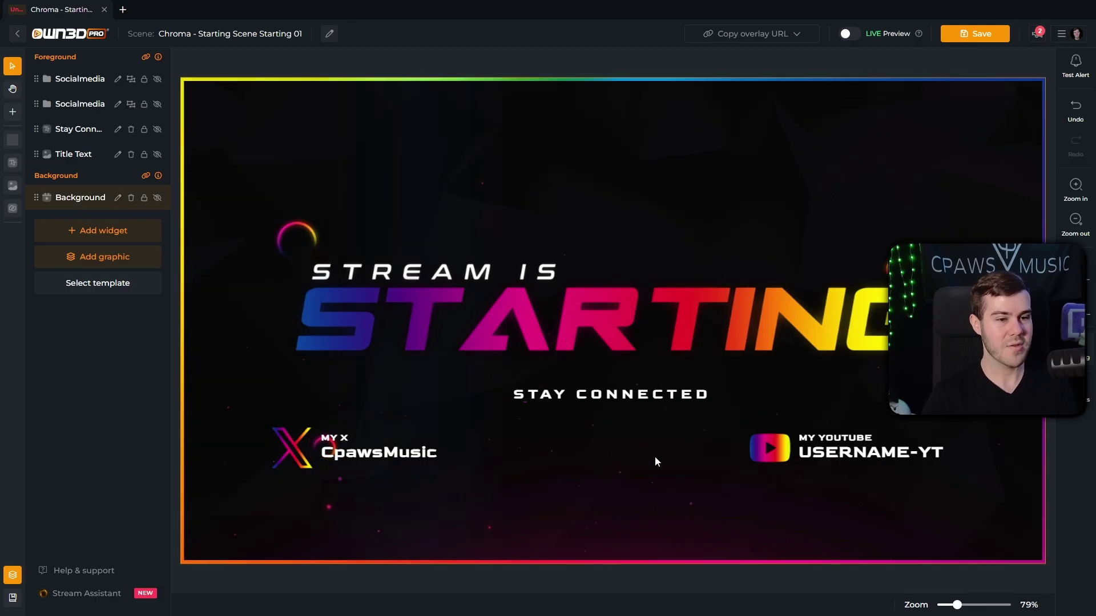
# Delete the YouTube and X social blocks, keeping title, Stay Connected text and background, then save.
pyautogui.click(781, 459)
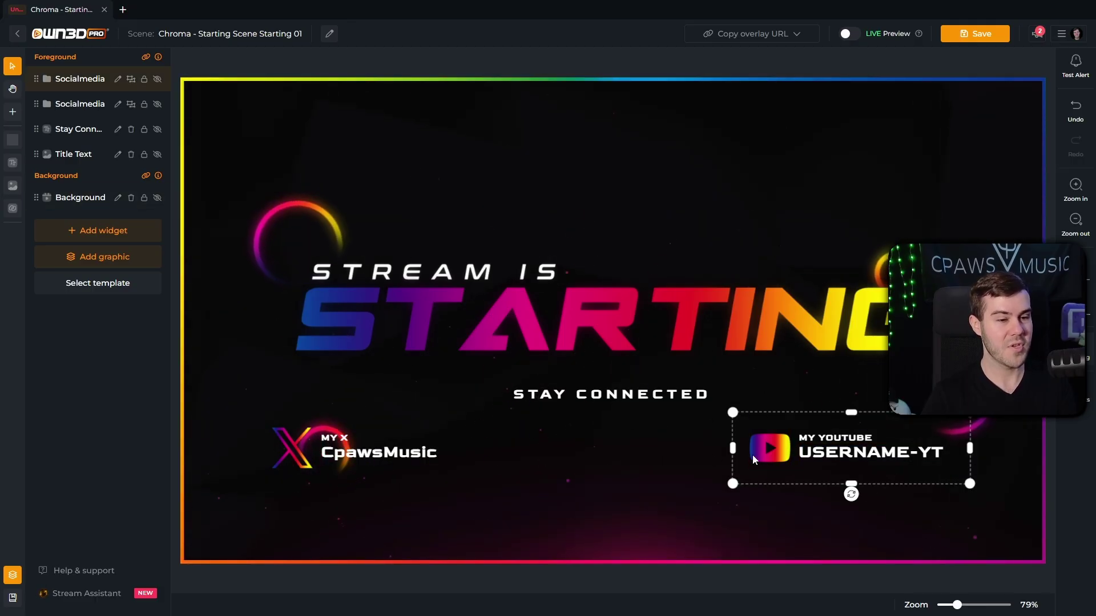
pyautogui.press('Delete')
pyautogui.click(317, 459)
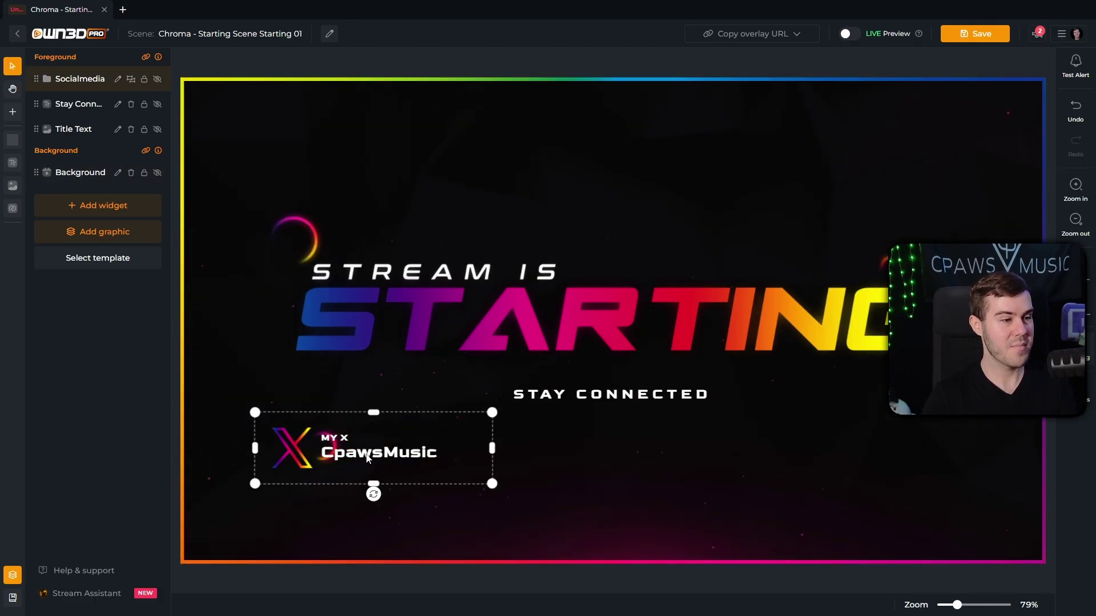
pyautogui.click(82, 86)
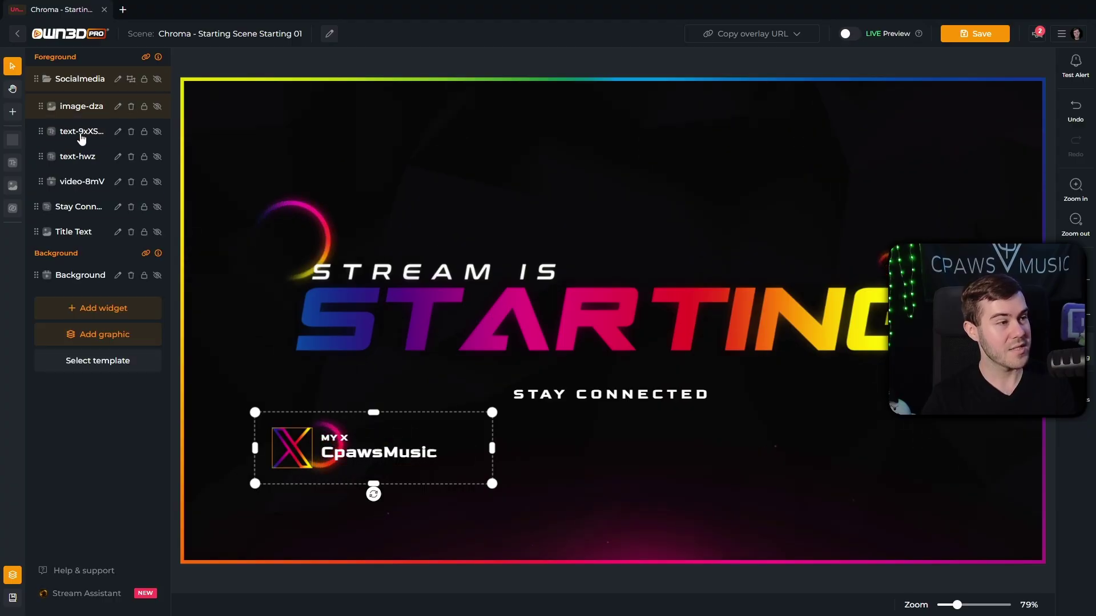
pyautogui.click(87, 106)
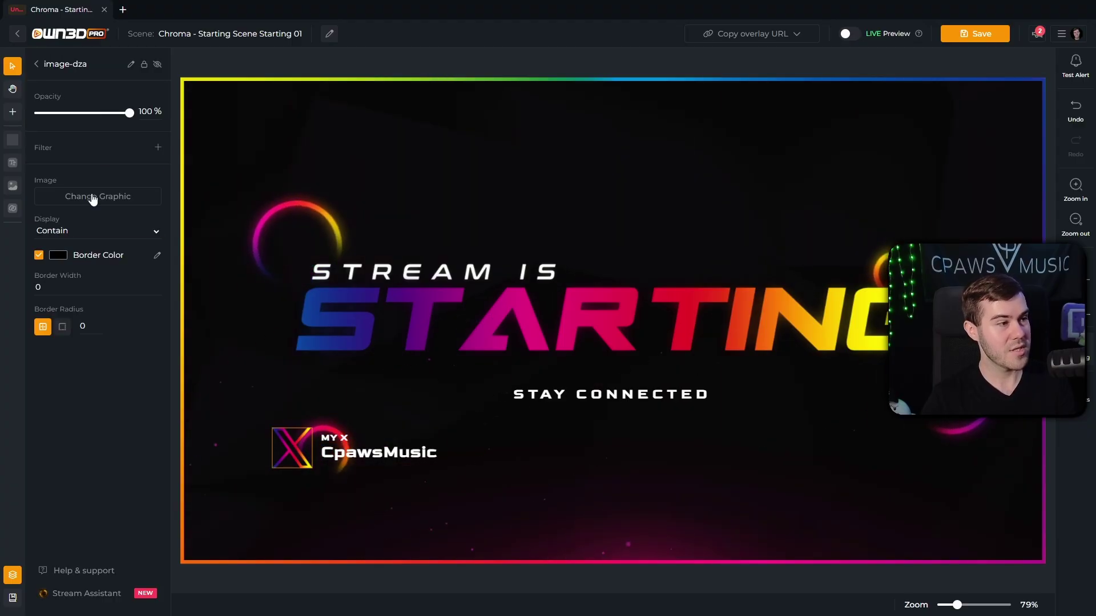
pyautogui.click(37, 65)
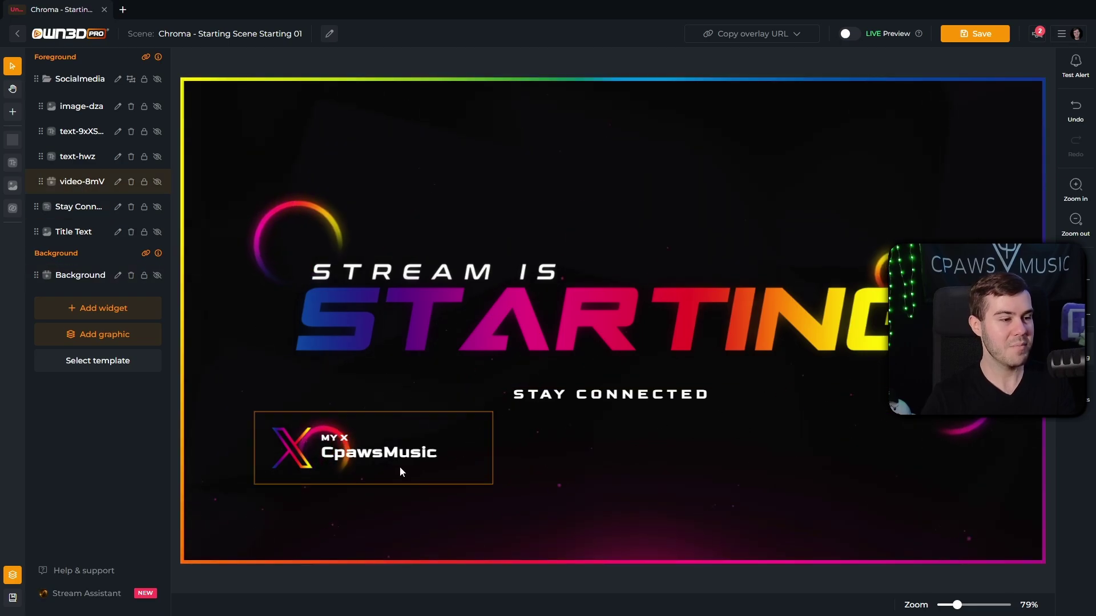
pyautogui.click(382, 459)
pyautogui.press('Delete')
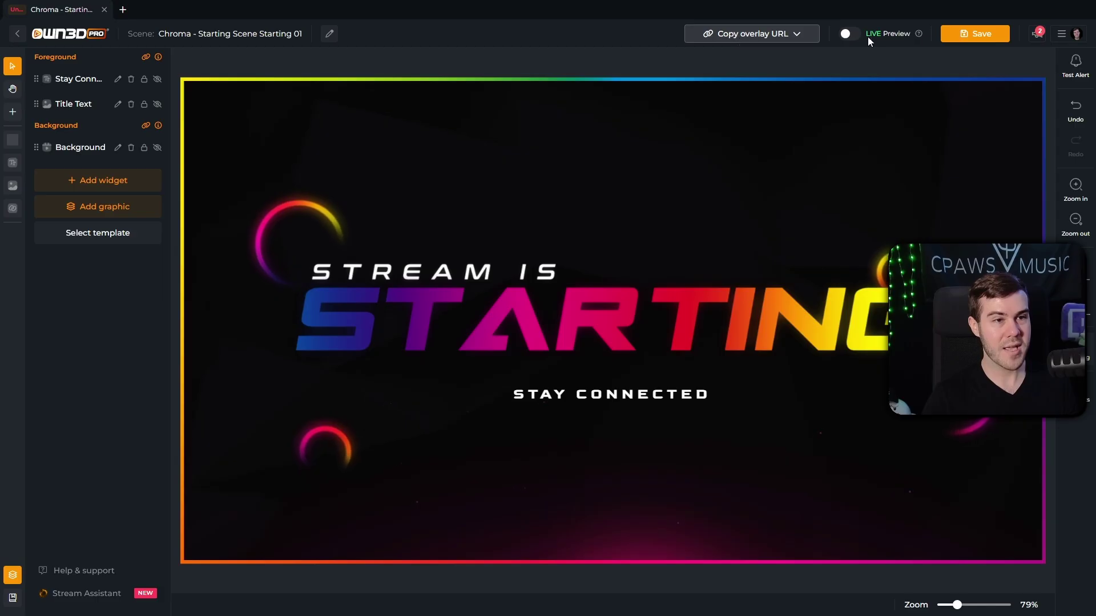
pyautogui.click(968, 36)
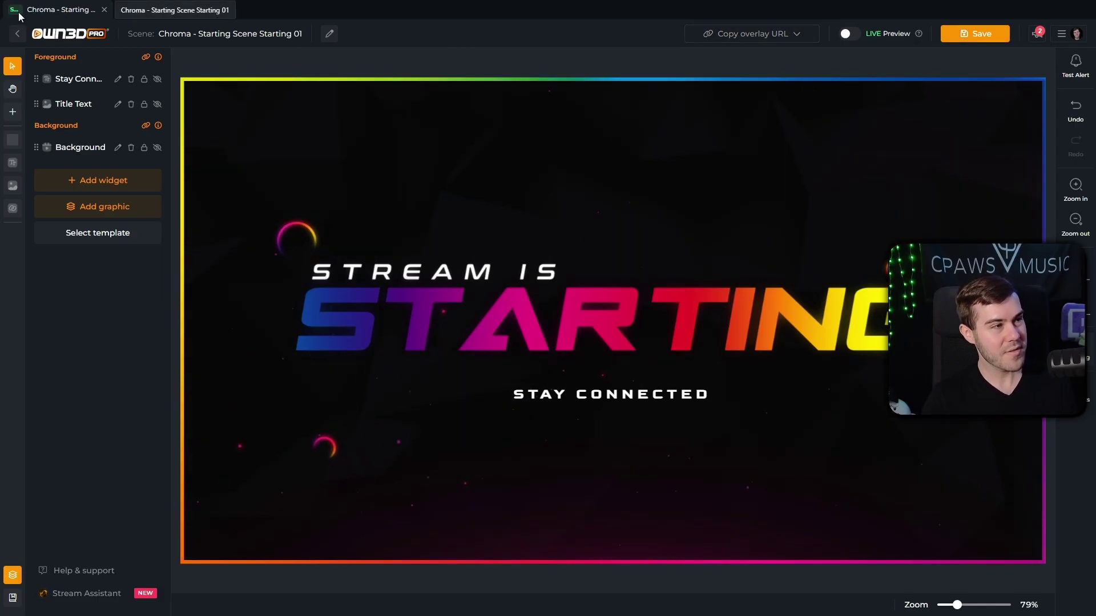
# Save the Starting scene and copy its Complete scene overlay URL.
pyautogui.click(977, 35)
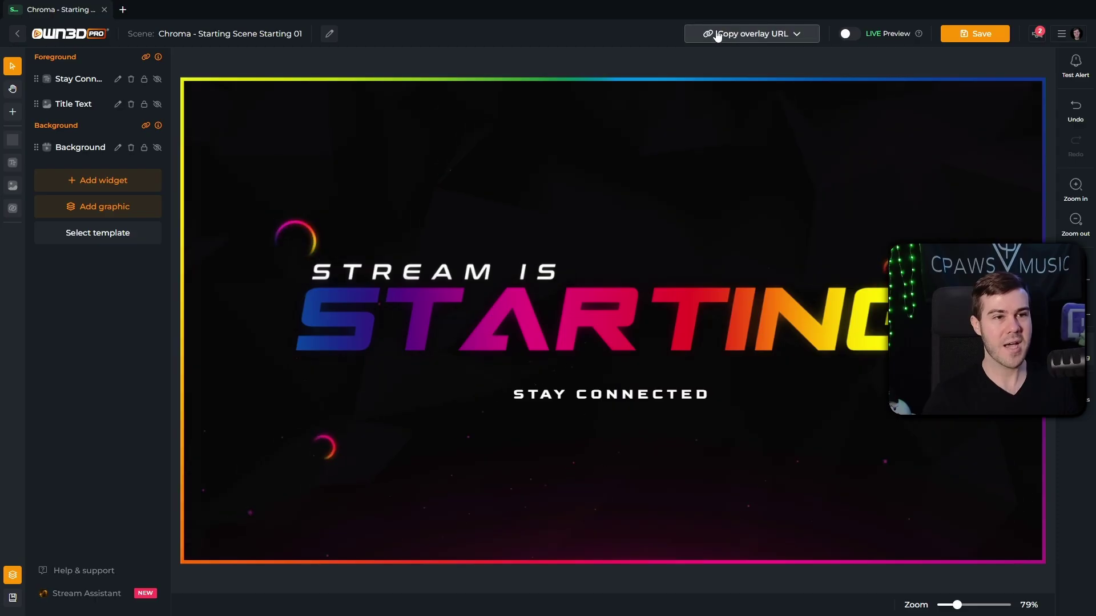
pyautogui.click(788, 35)
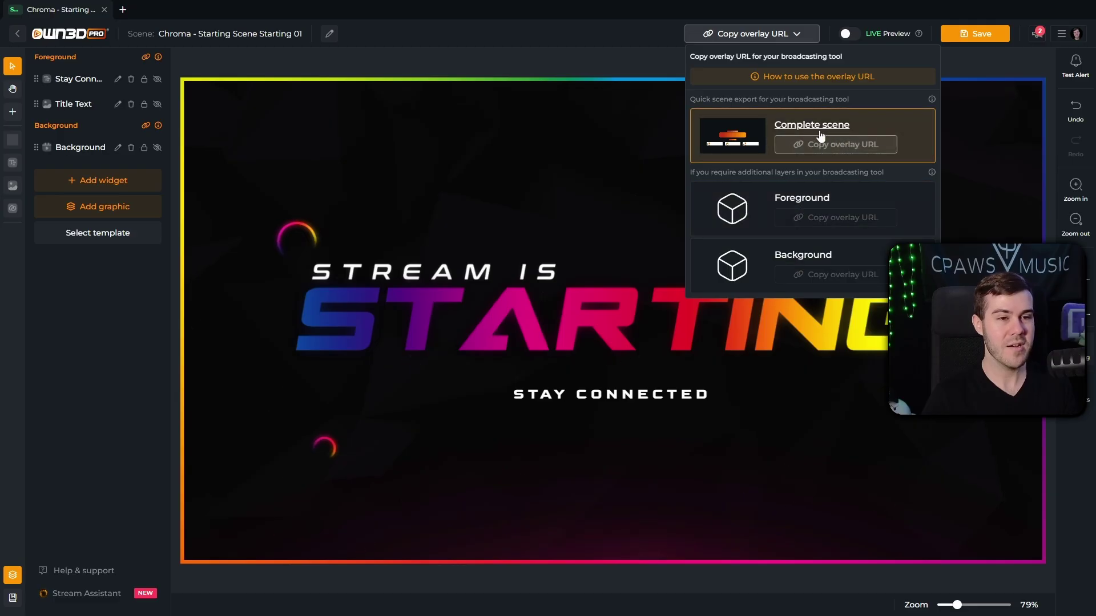
pyautogui.click(804, 141)
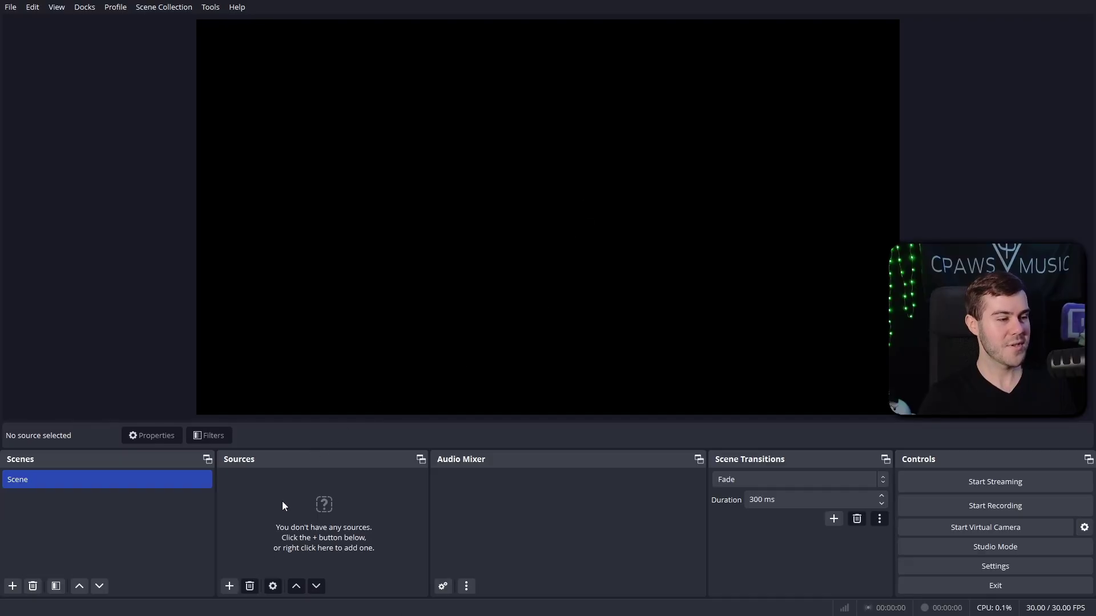
# Create an OBS Browser source named 'Starting Soon'.
pyautogui.click(229, 587)
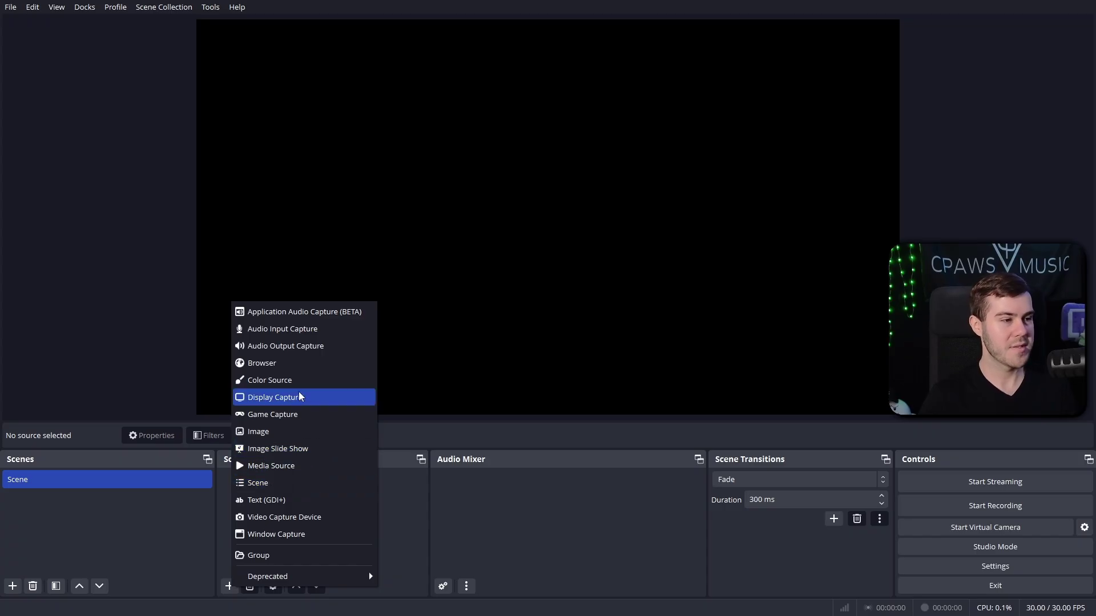
pyautogui.click(266, 363)
pyautogui.write('Starting Soon')
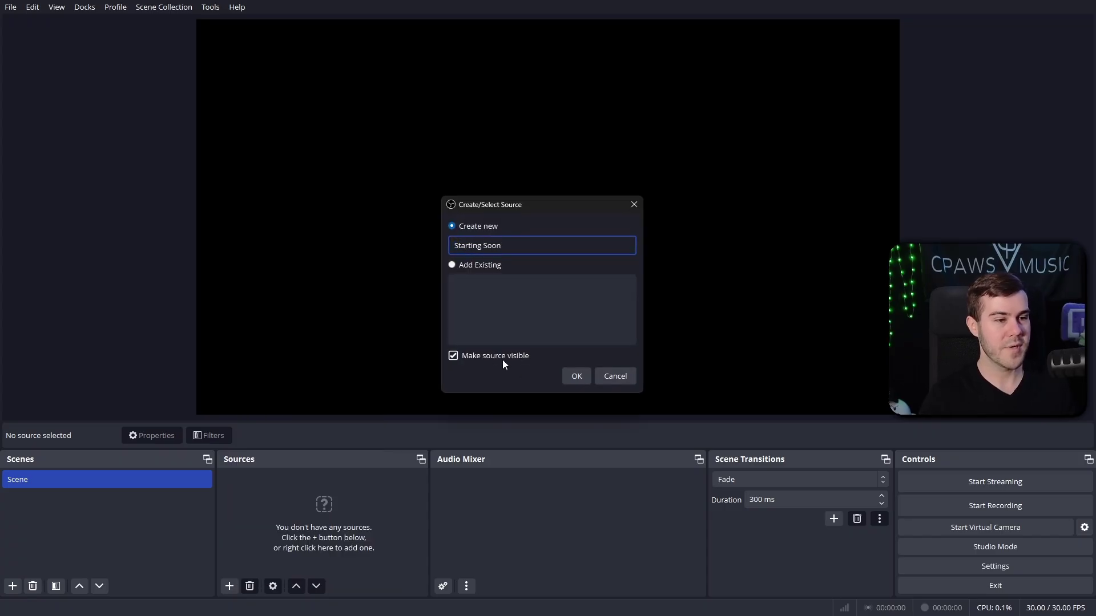
pyautogui.click(577, 377)
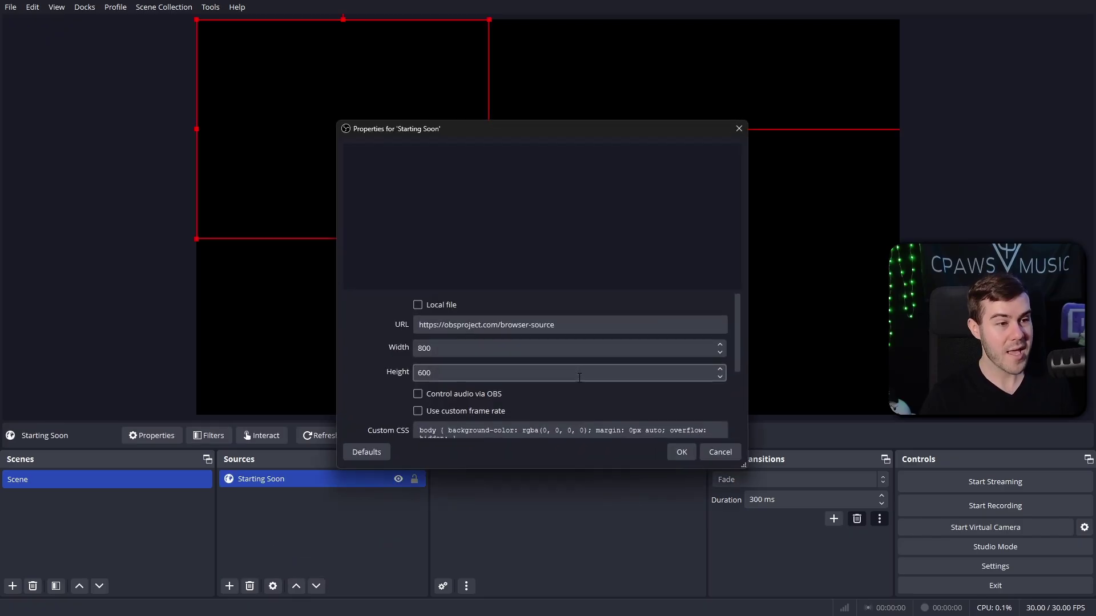
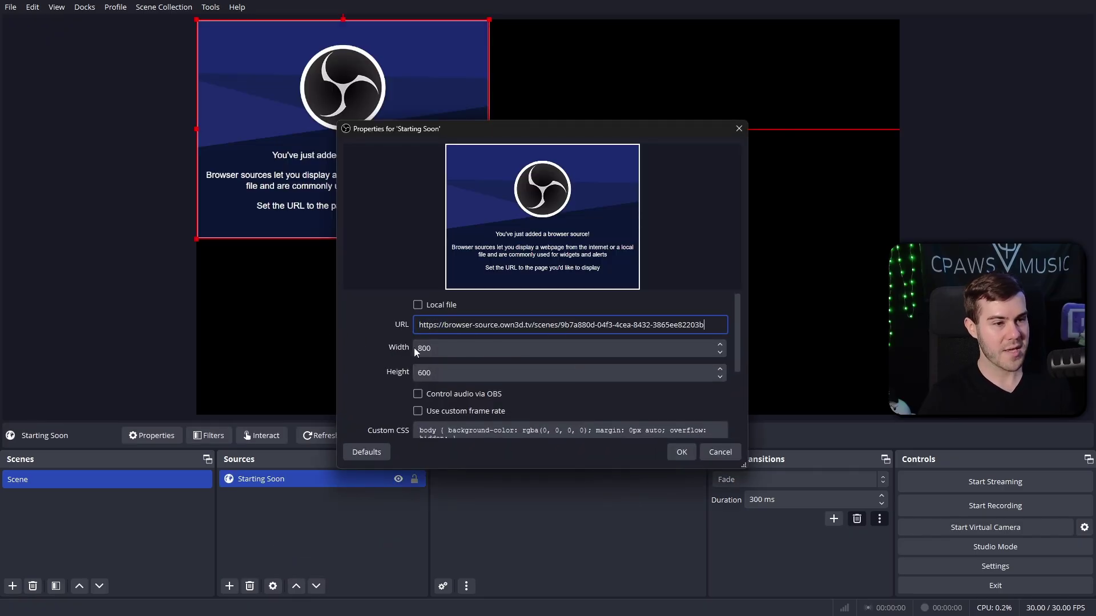
# Paste the OWN3D overlay URL and set the source size to 1920 x 1080.
pyautogui.doubleClick(419, 348)
pyautogui.write('1920')
pyautogui.press('Tab')
pyautogui.write('1080')
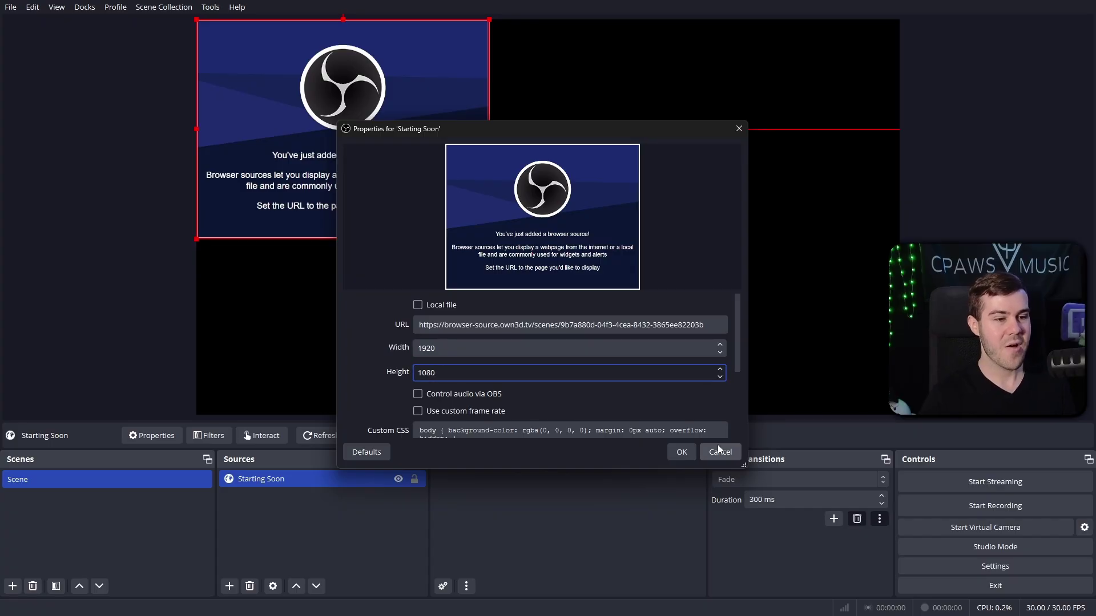
pyautogui.click(681, 454)
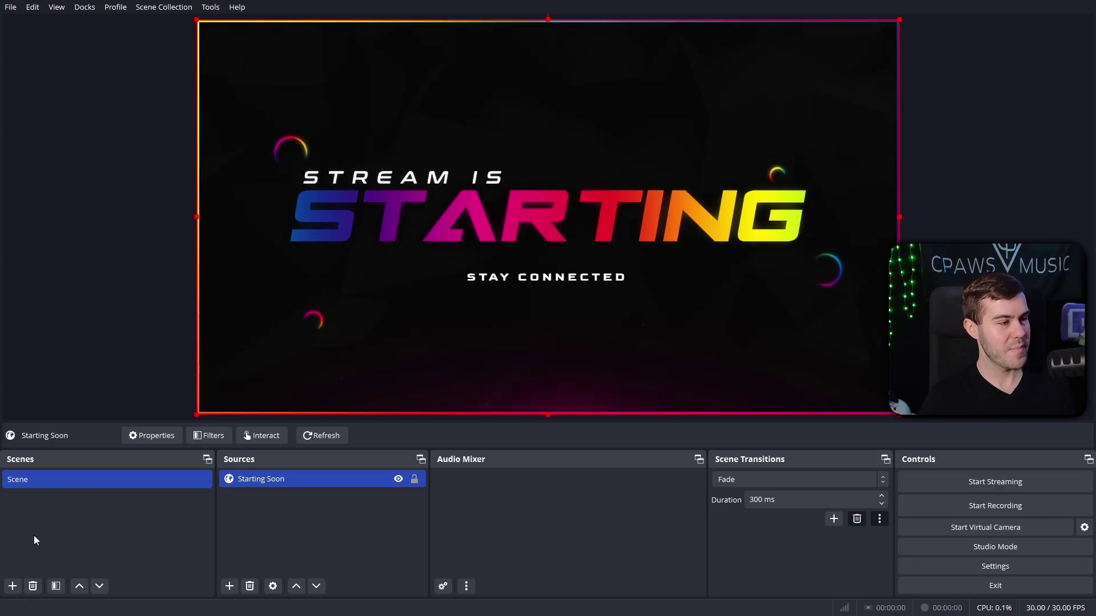
# Add an empty OBS scene named 'Just Chatting' instead of 'Gameplay'.
pyautogui.click(13, 587)
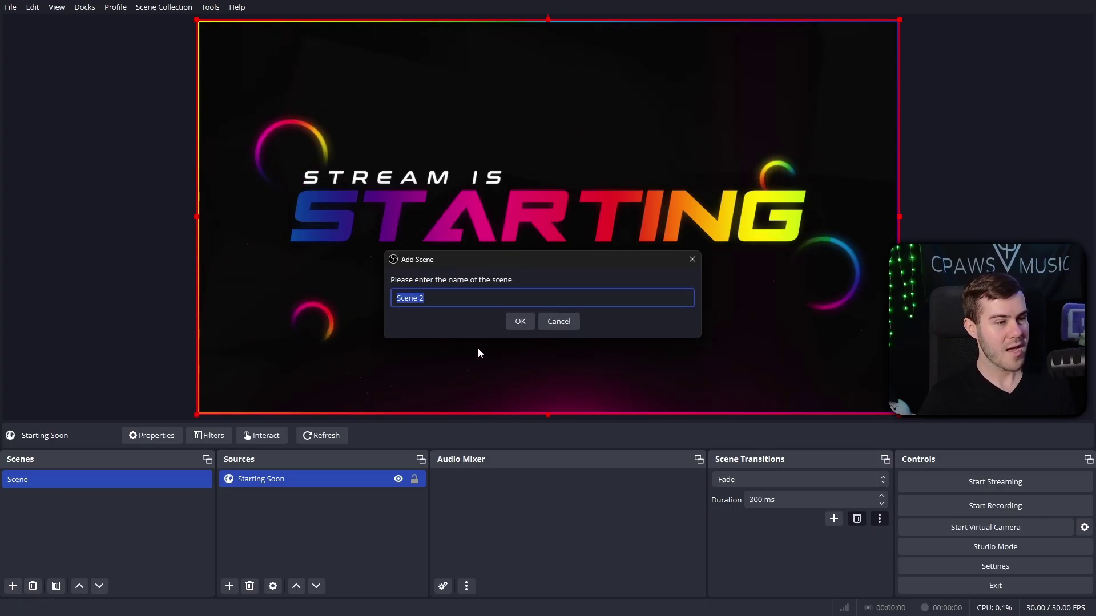
pyautogui.write('Gameplay')
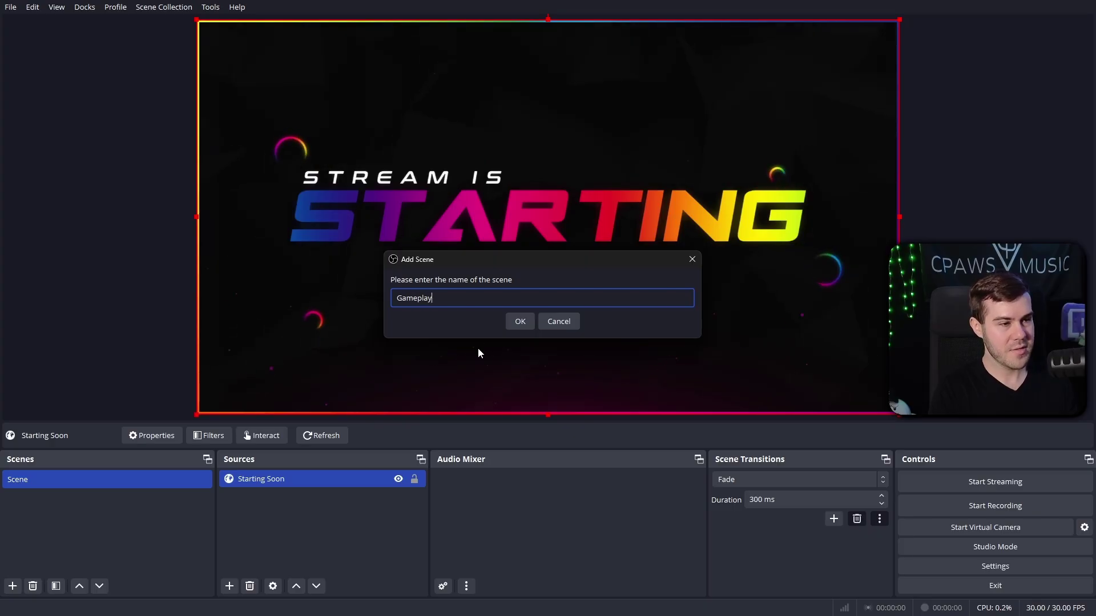
pyautogui.press('BackSpace')
pyautogui.press('BackSpace')
pyautogui.press('BackSpace')
pyautogui.press('BackSpace')
pyautogui.press('BackSpace')
pyautogui.press('BackSpace')
pyautogui.press('BackSpace')
pyautogui.press('BackSpace')
pyautogui.write('Just')
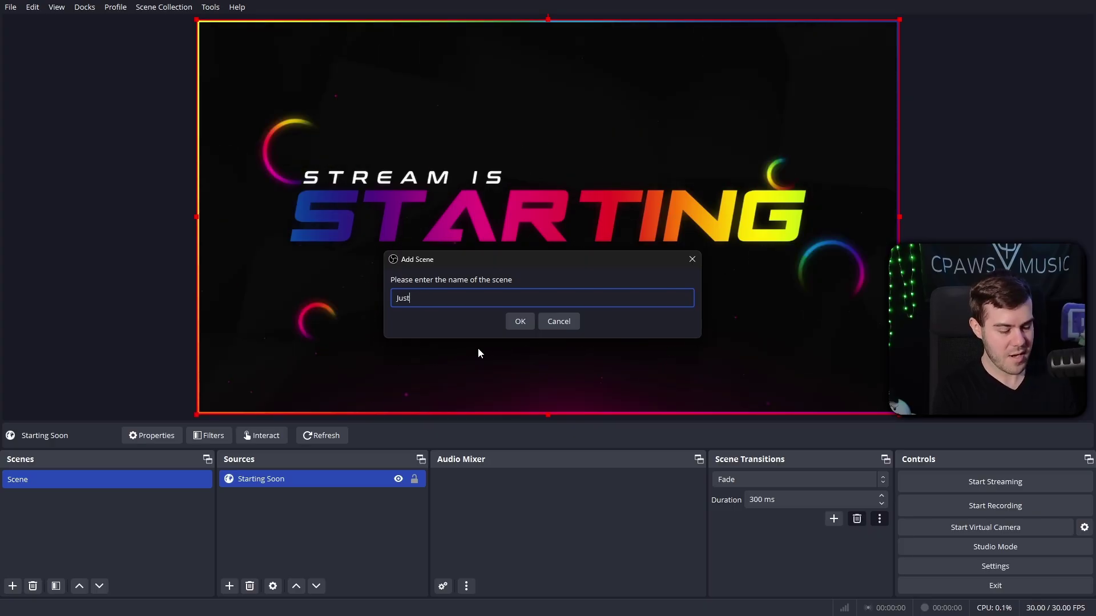
pyautogui.write(' Chatting')
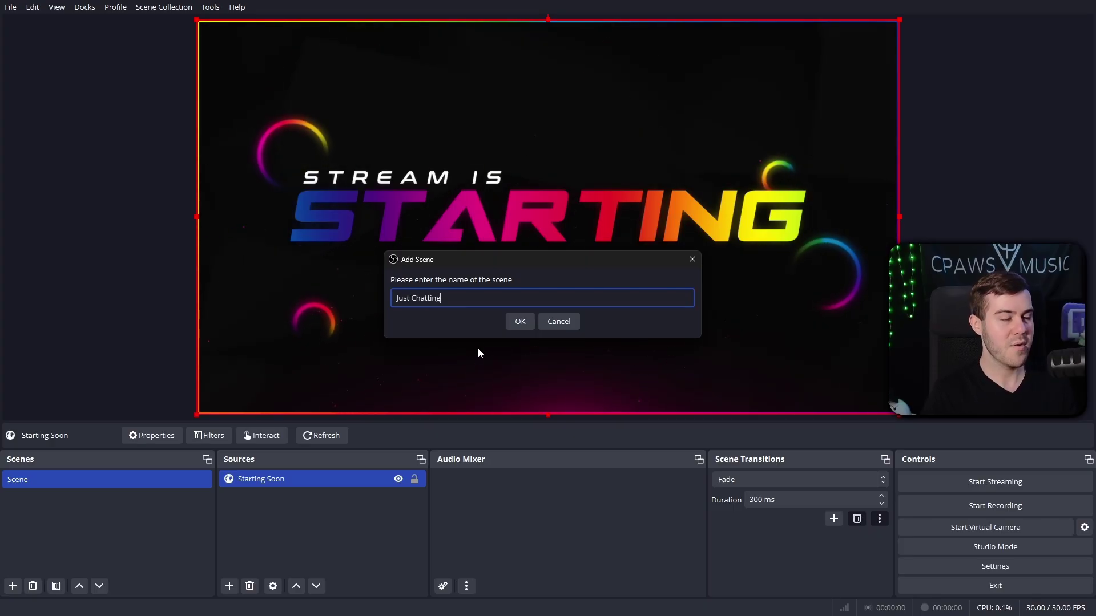
pyautogui.click(520, 322)
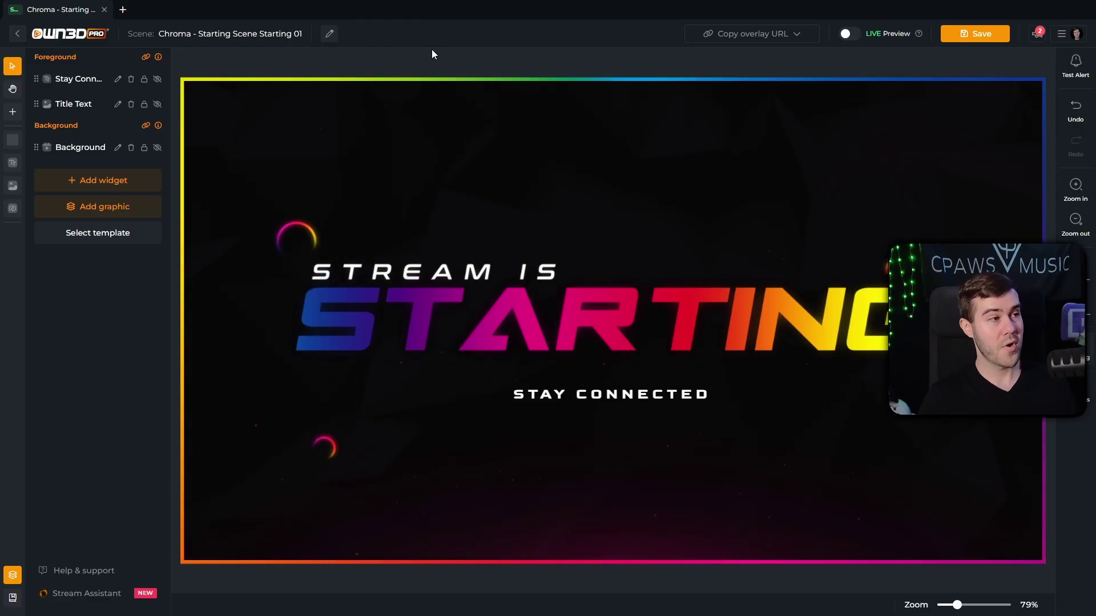
# Return to My Scenes and open the Chroma folder card.
pyautogui.click(19, 38)
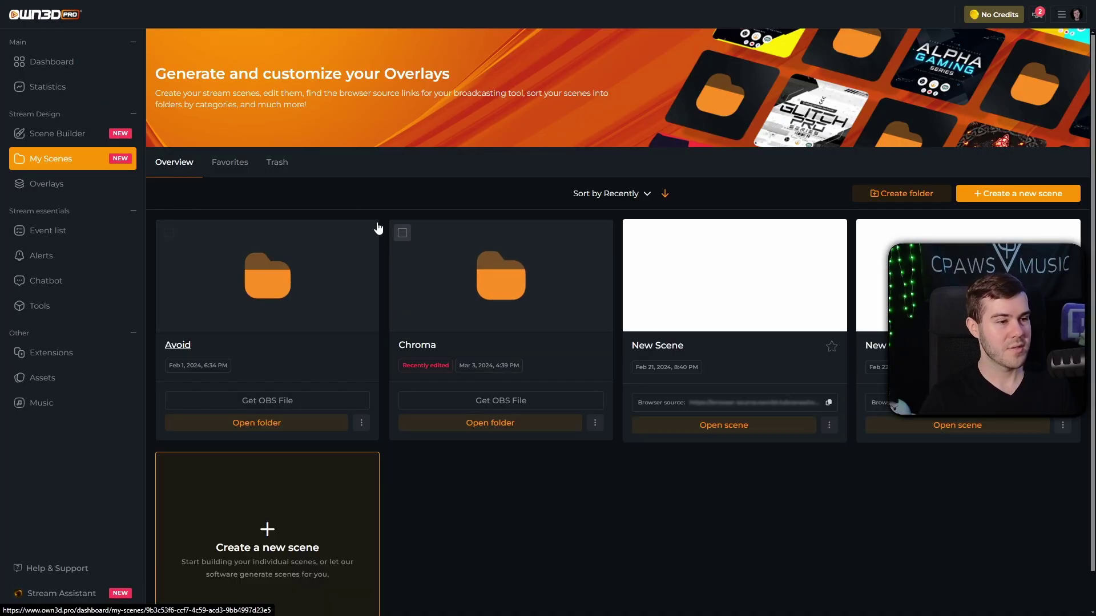
pyautogui.scroll(-1, 503, 308)
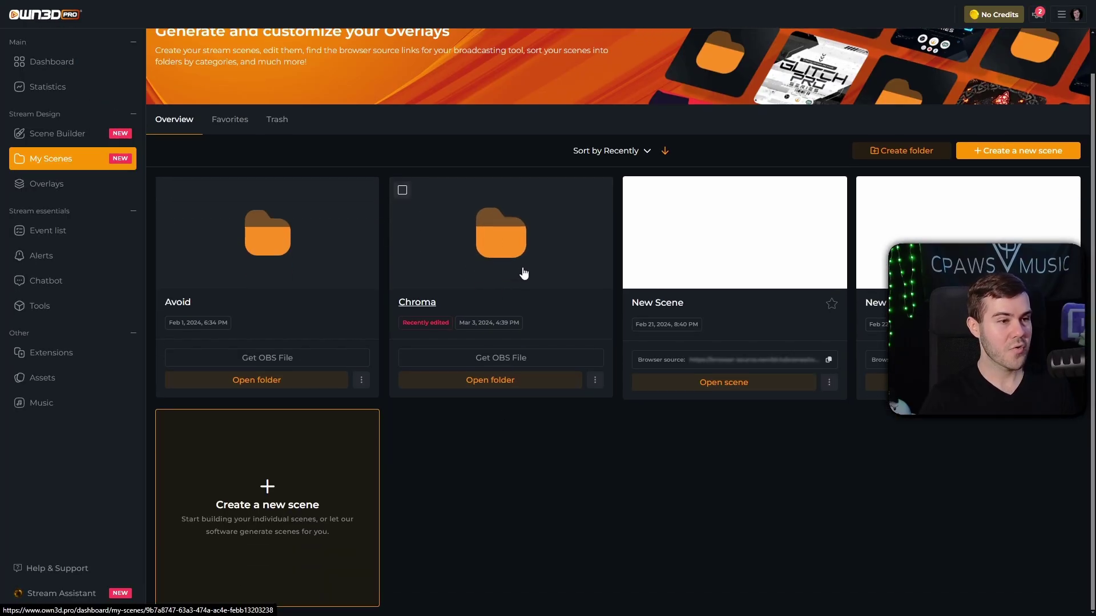
pyautogui.click(495, 247)
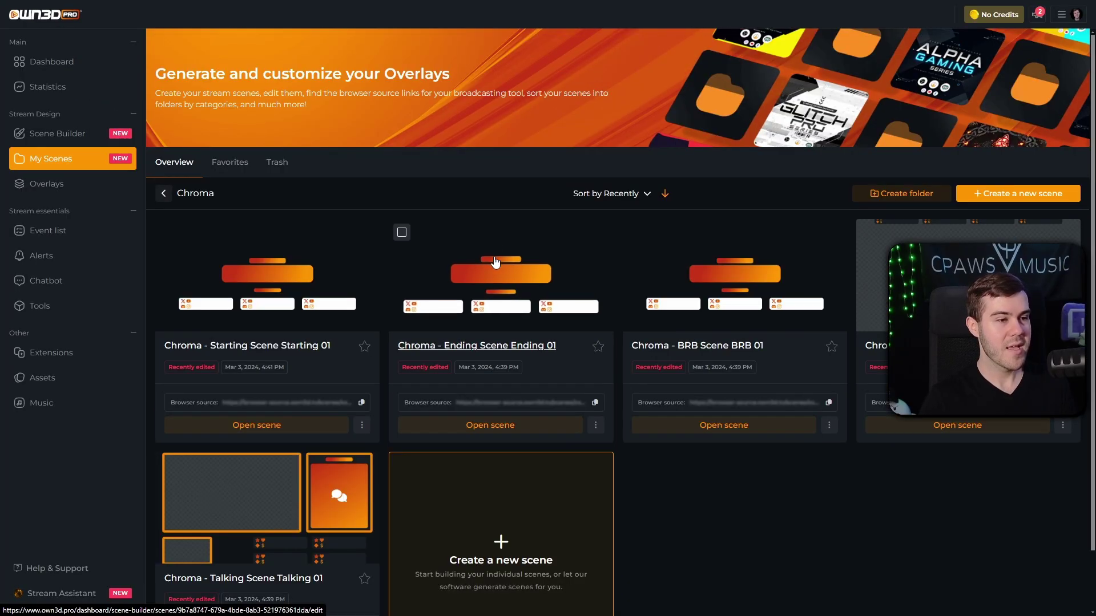
pyautogui.scroll(-1, 503, 284)
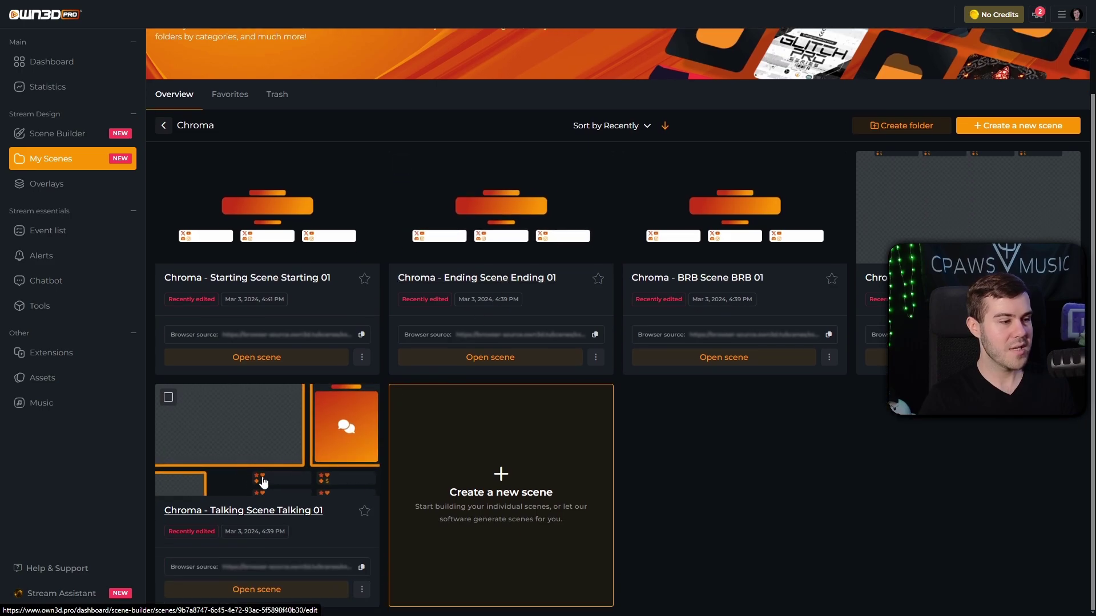
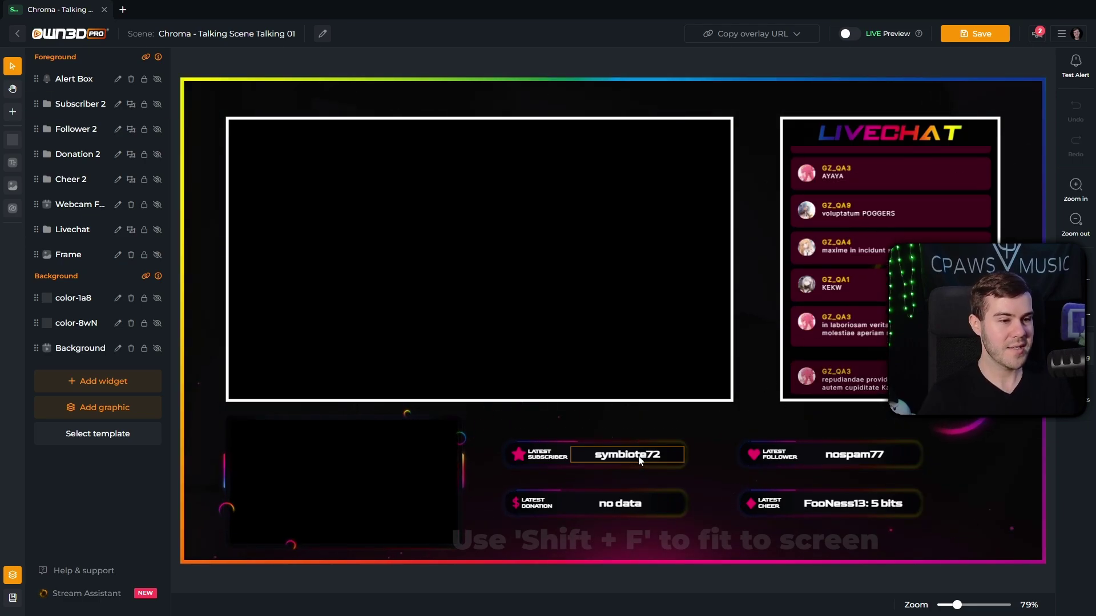
# Delete the Latest Subscriber, Donation and Cheer widgets, then undo the deletions.
pyautogui.click(639, 461)
pyautogui.press('Delete')
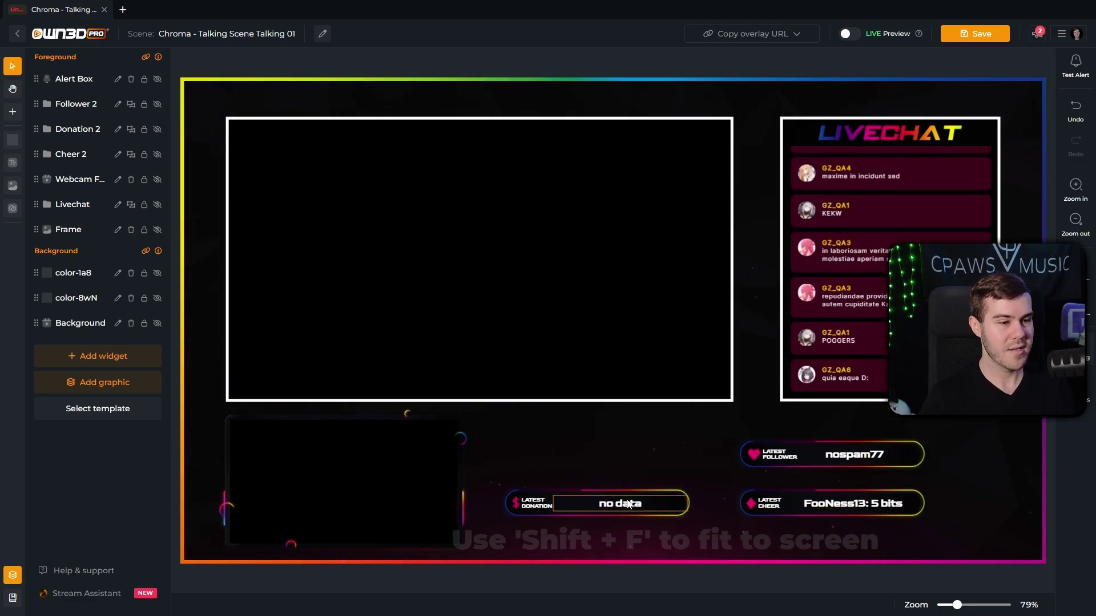
pyautogui.click(679, 501)
pyautogui.press('Delete')
pyautogui.click(822, 494)
pyautogui.press('Delete')
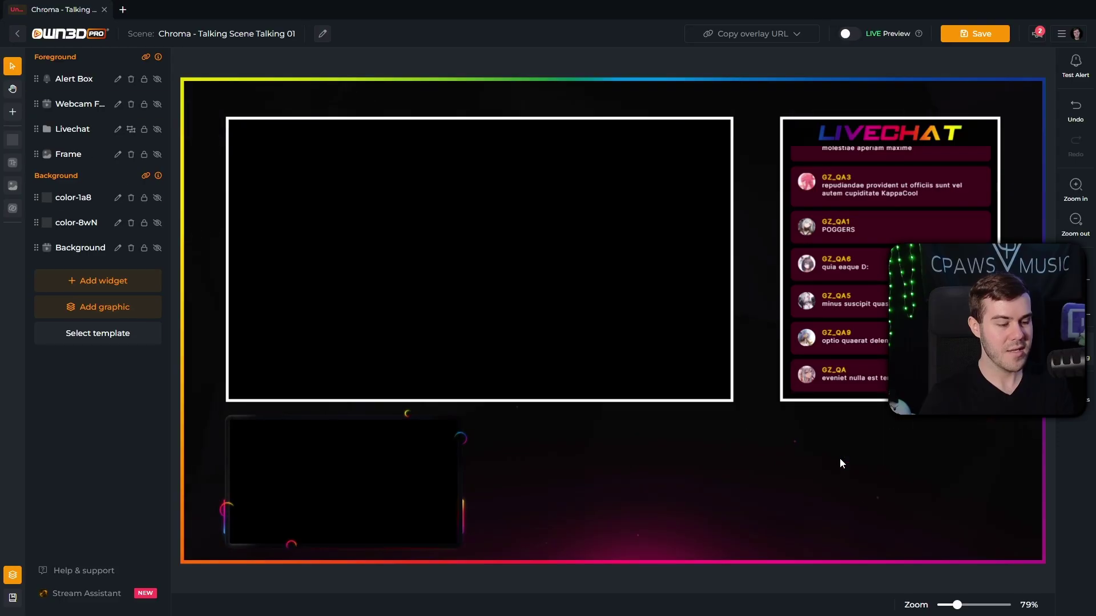
pyautogui.hotkey('ctrl', 'z')
pyautogui.hotkey('ctrl', 'z')
pyautogui.hotkey('ctrl', 'z')
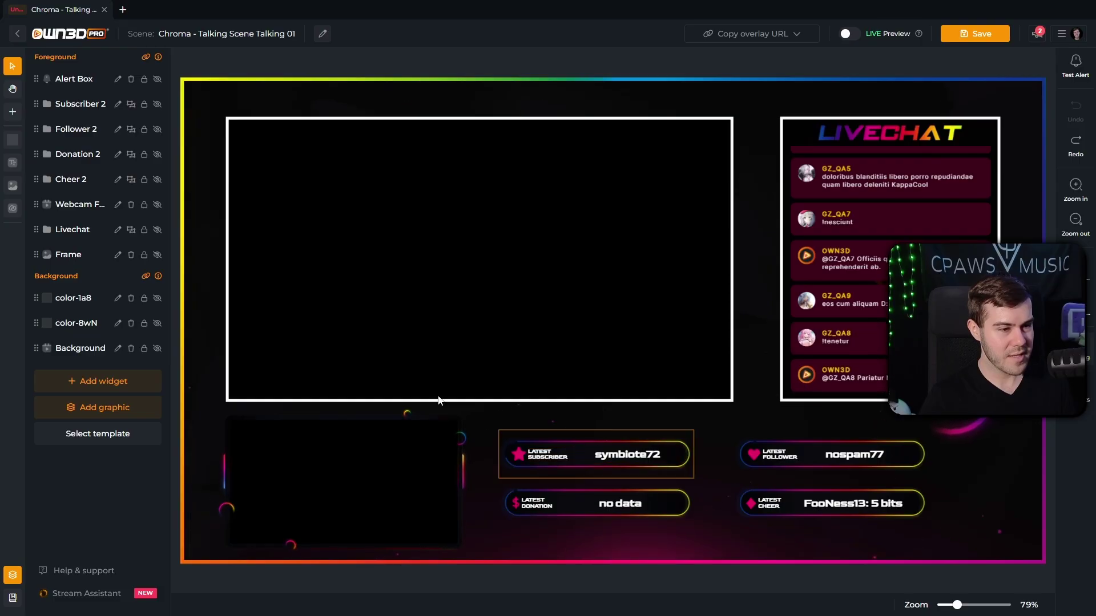
# Hide the Subscriber 2 name label layer and delete the Latest Cheer widget.
pyautogui.click(81, 109)
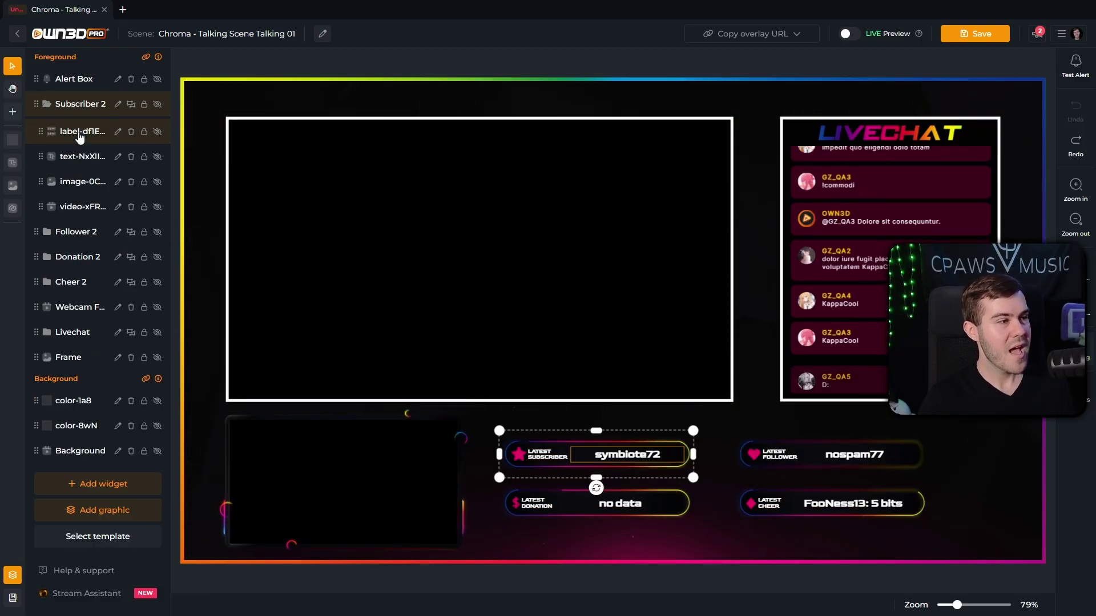
pyautogui.click(78, 135)
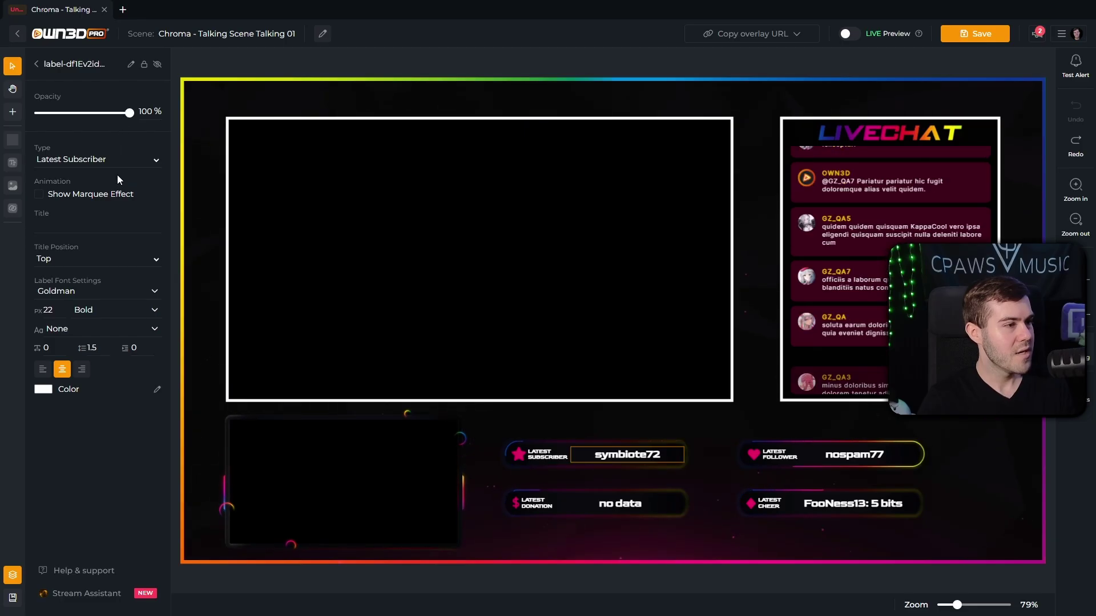
pyautogui.click(157, 65)
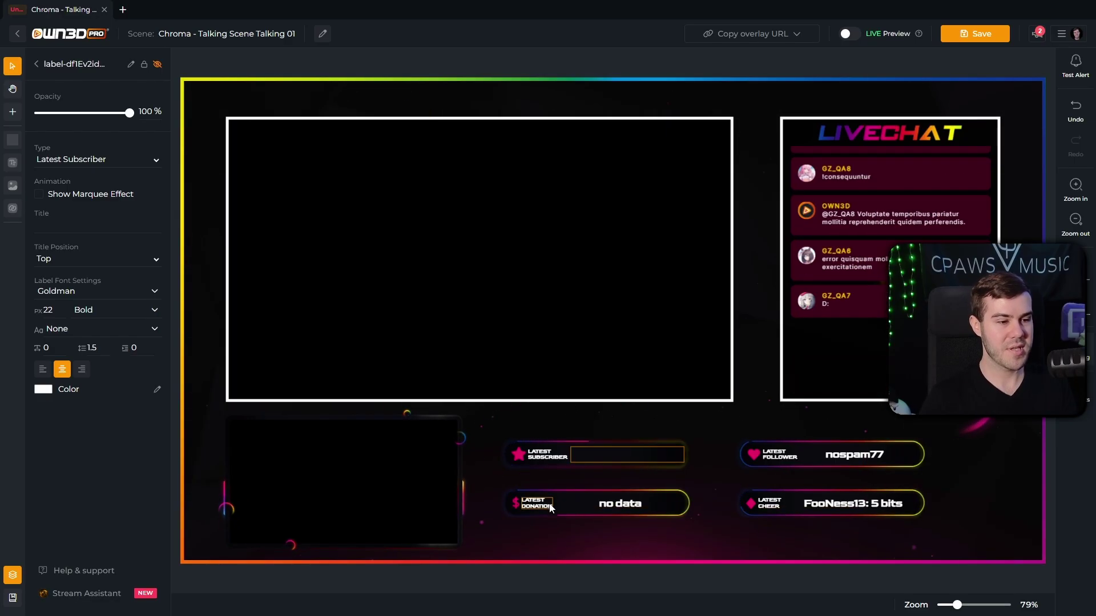
pyautogui.click(588, 507)
pyautogui.press('Delete')
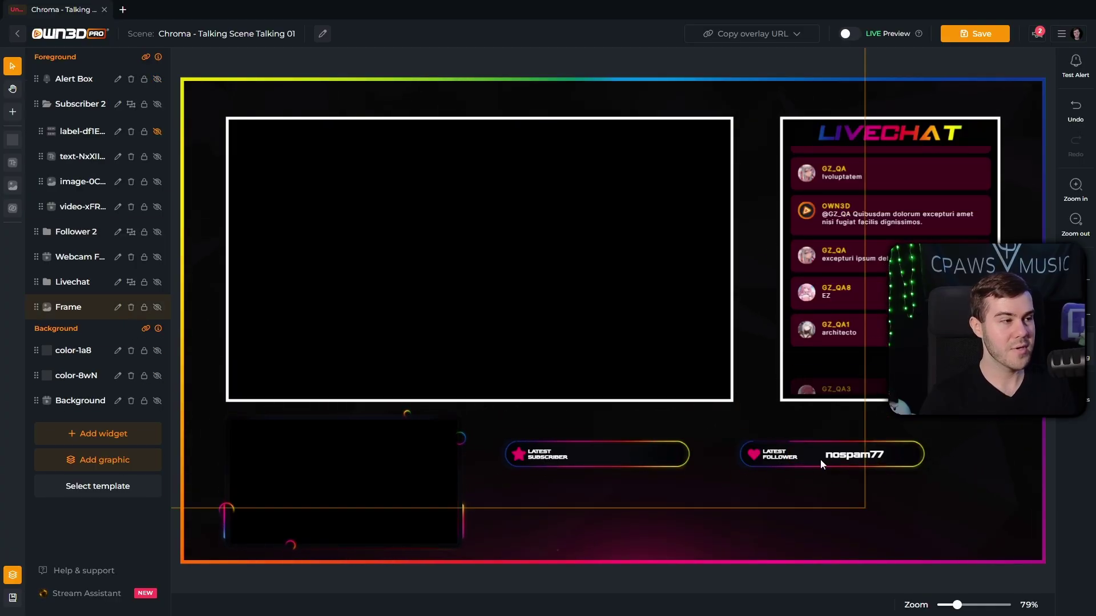
# Hide the follower name label inside the Follower 2 group.
pyautogui.click(859, 460)
pyautogui.click(46, 232)
pyautogui.click(80, 289)
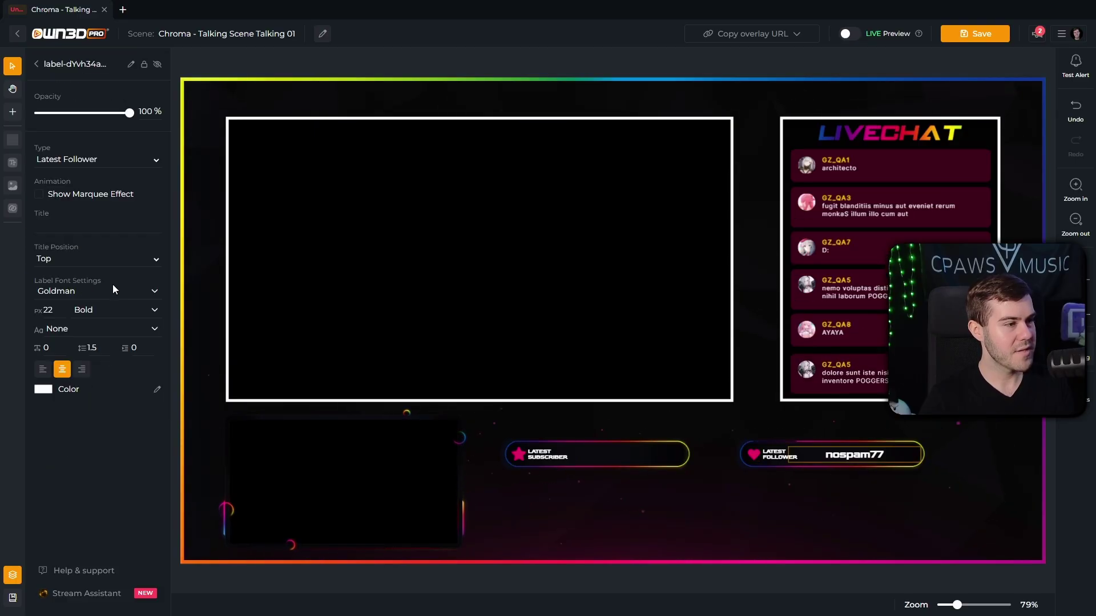
pyautogui.click(155, 65)
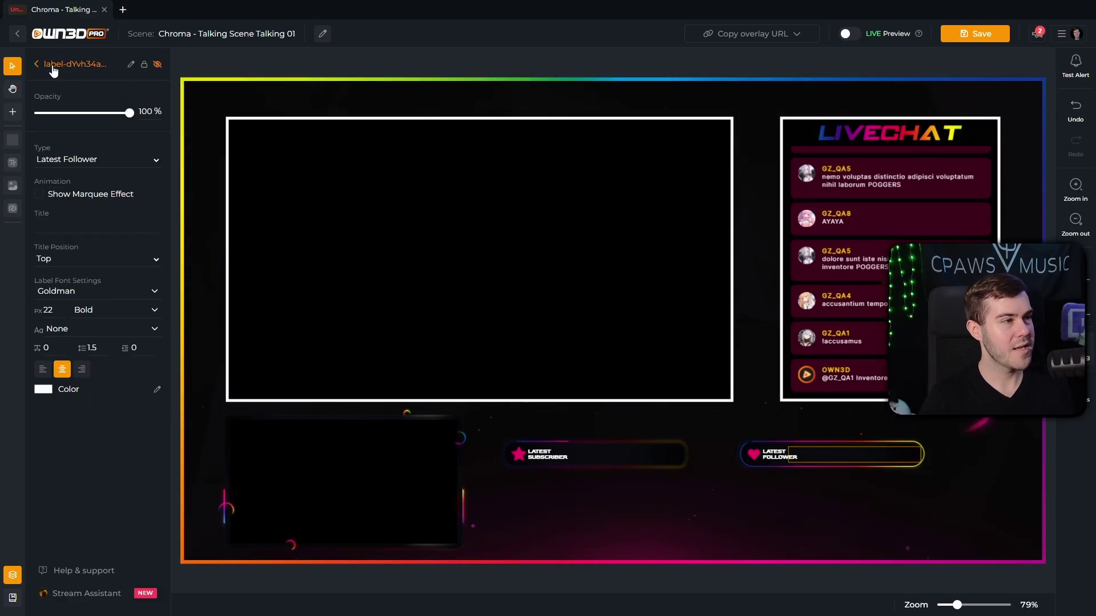
pyautogui.click(36, 64)
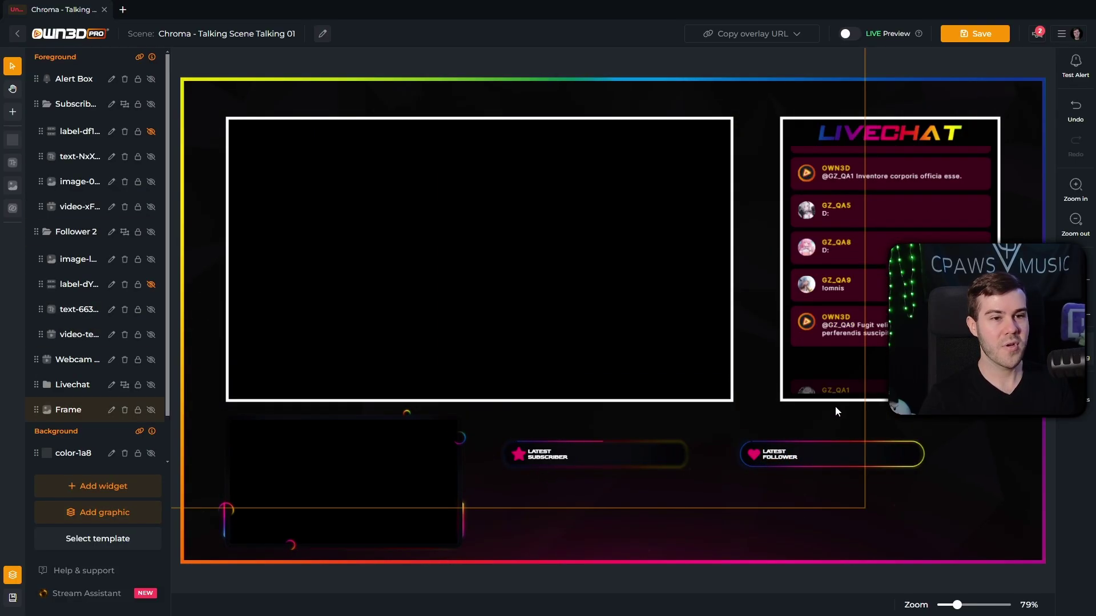
# Hide the chatbox layer in the Livechat group so no chat messages show.
pyautogui.click(881, 248)
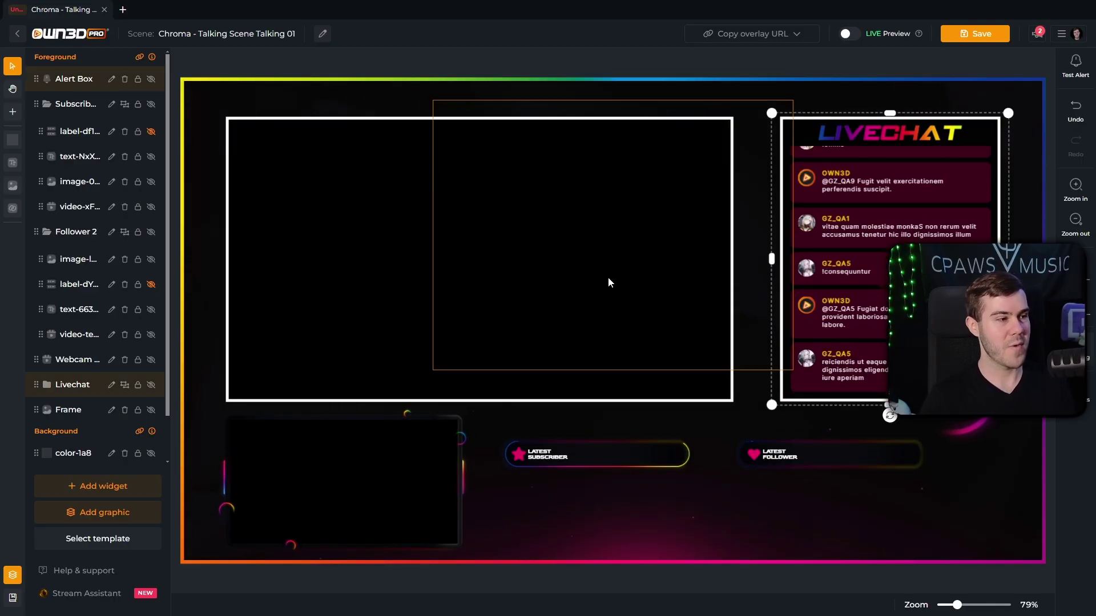
pyautogui.click(48, 385)
pyautogui.scroll(-3, 73, 349)
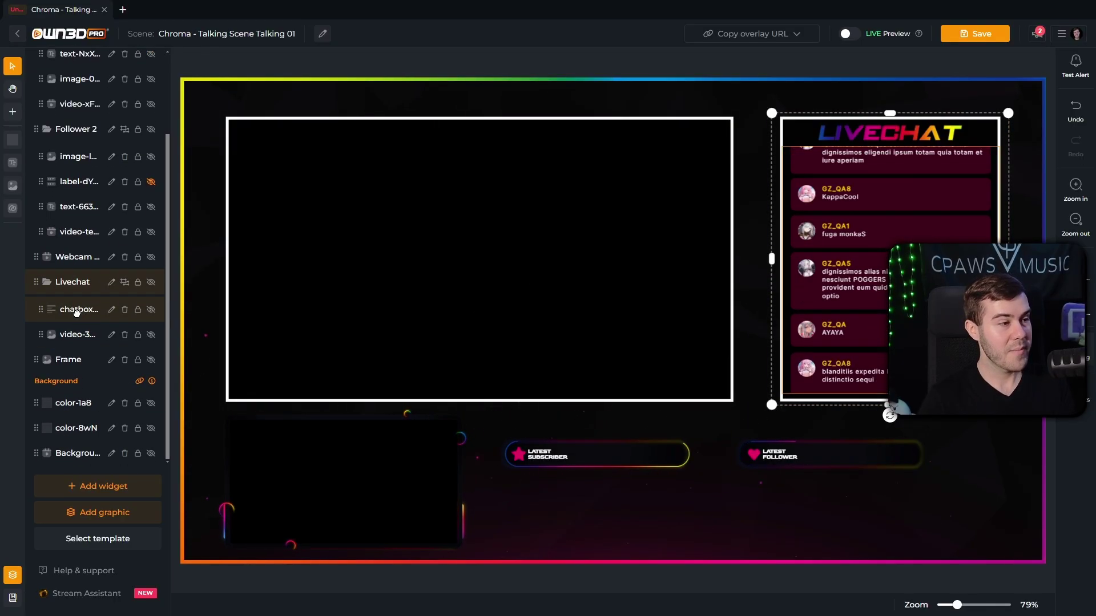
pyautogui.click(82, 316)
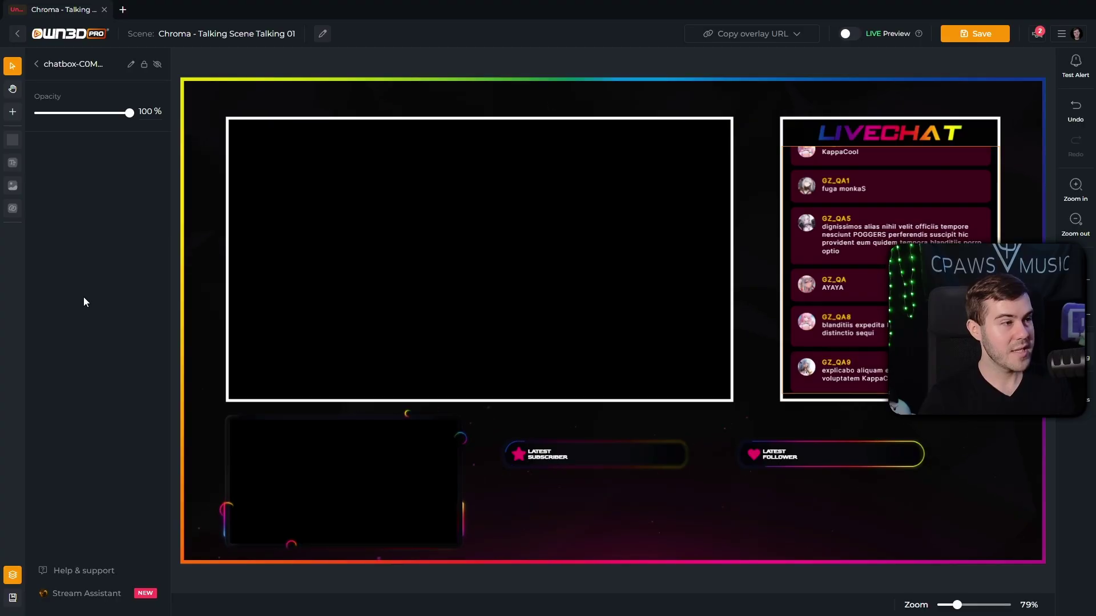
pyautogui.click(157, 65)
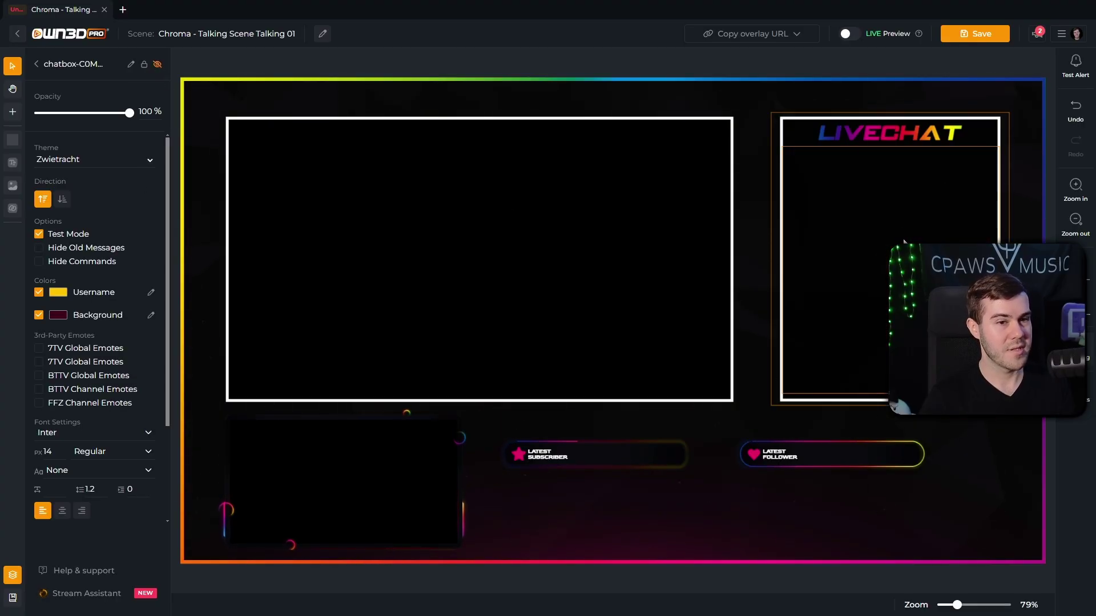
pyautogui.click(37, 64)
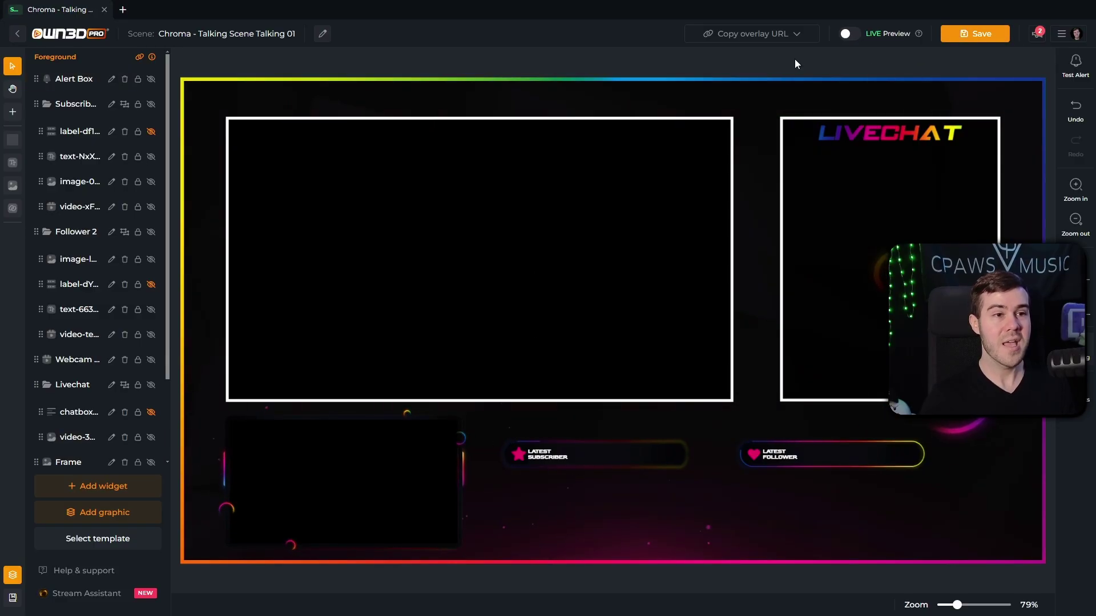
# Copy the Background card's overlay URL from the overlay URL options.
pyautogui.click(754, 35)
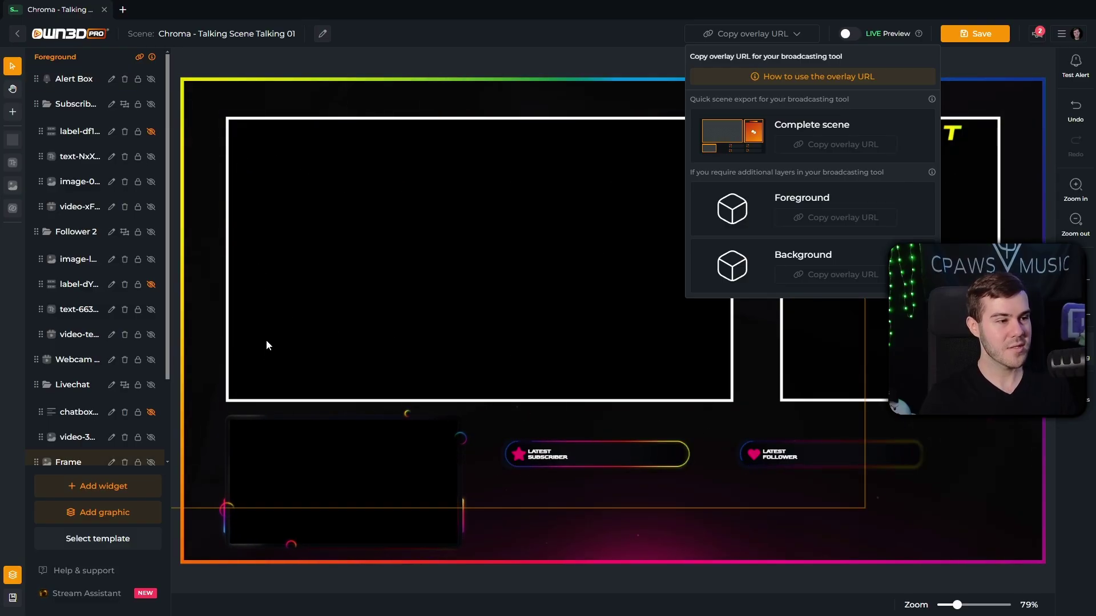
pyautogui.click(820, 277)
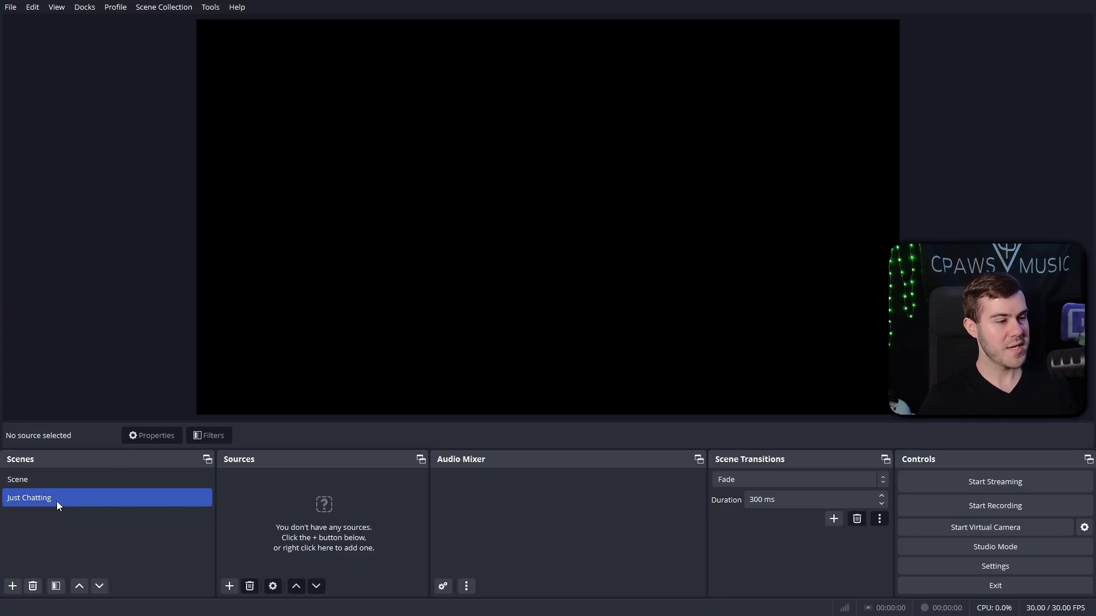
# Add a 1920×1080 Chatting Background browser source using the pasted OWN3D background URL.
pyautogui.click(230, 586)
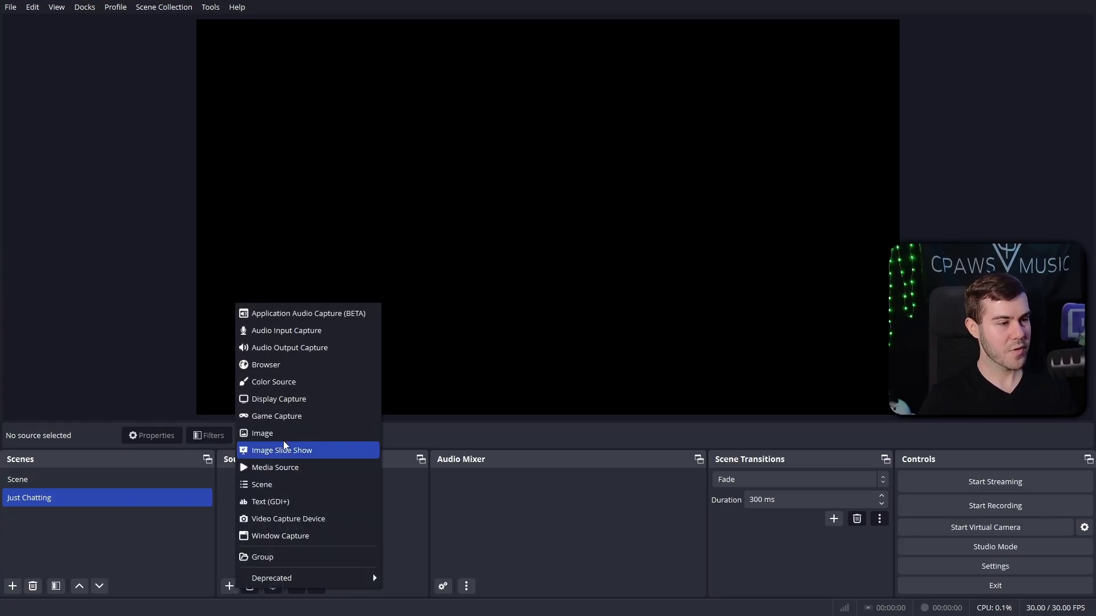
pyautogui.click(294, 366)
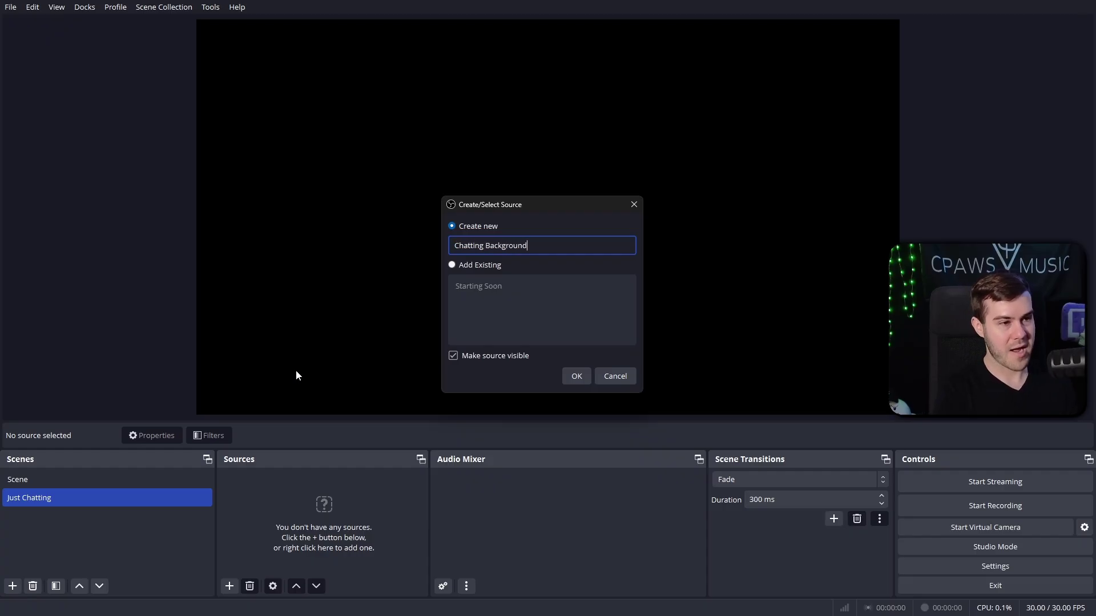
pyautogui.click(576, 376)
pyautogui.press('Tab')
pyautogui.write('1920')
pyautogui.press('Tab')
pyautogui.write('1080')
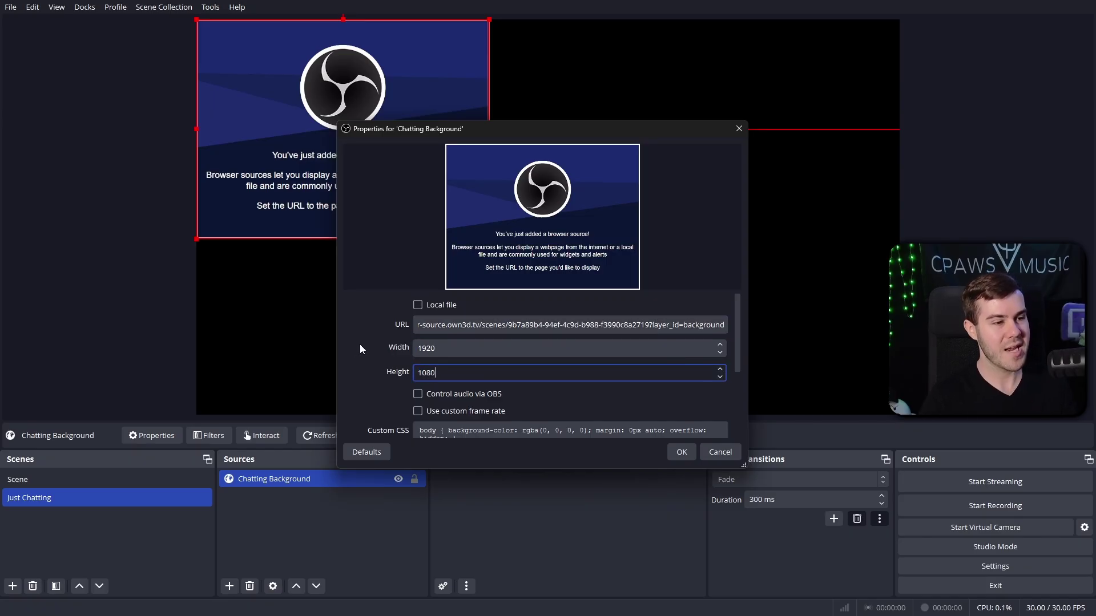
pyautogui.click(686, 453)
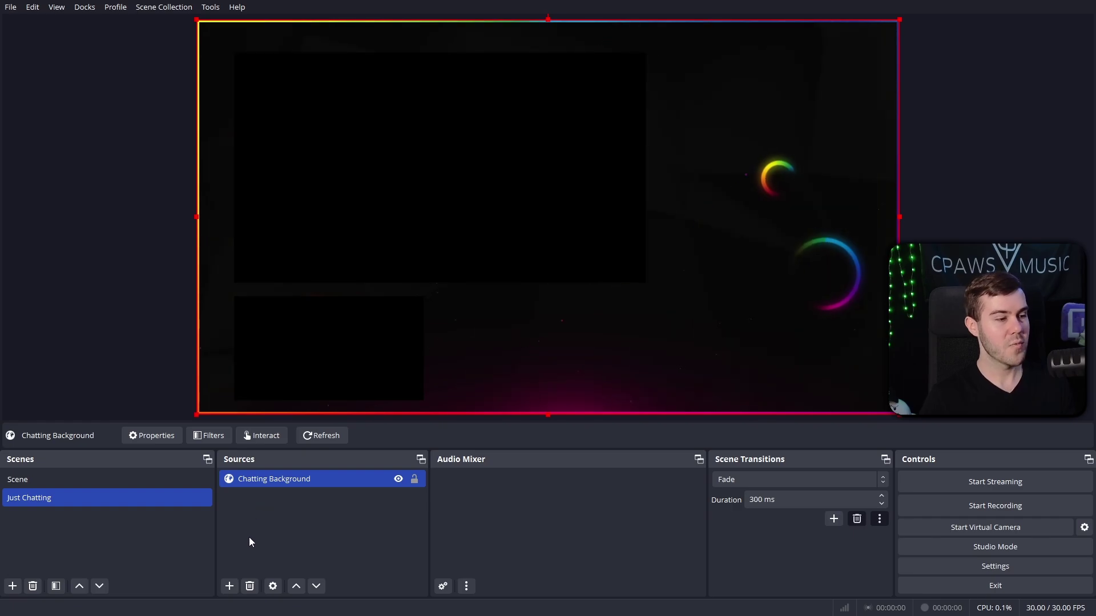
pyautogui.click(232, 590)
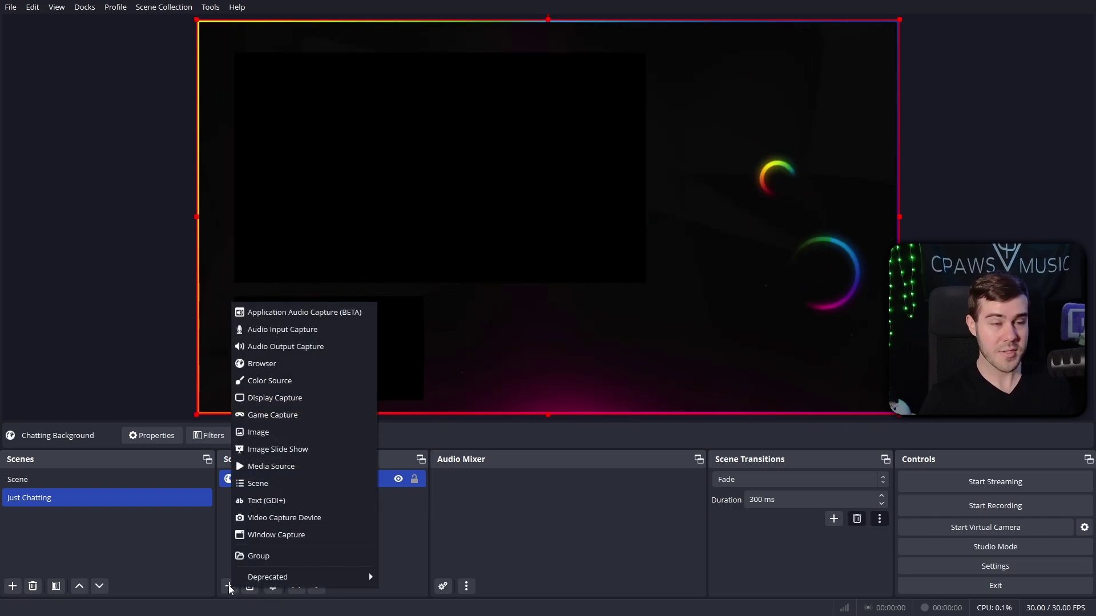
# Add a video capture device source using the Integrated Camera.
pyautogui.click(259, 518)
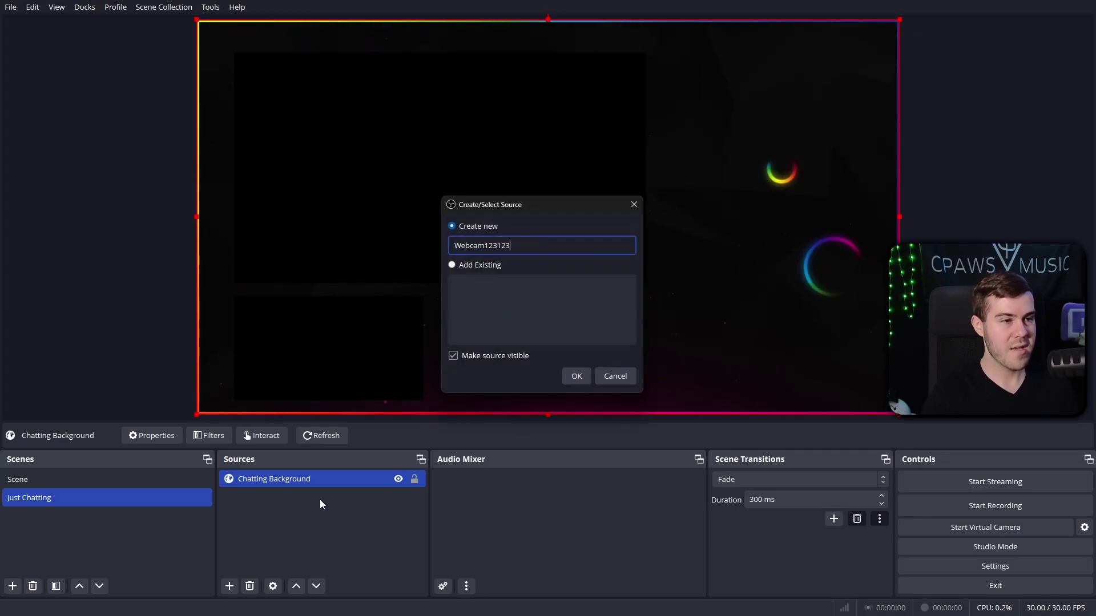
pyautogui.click(575, 378)
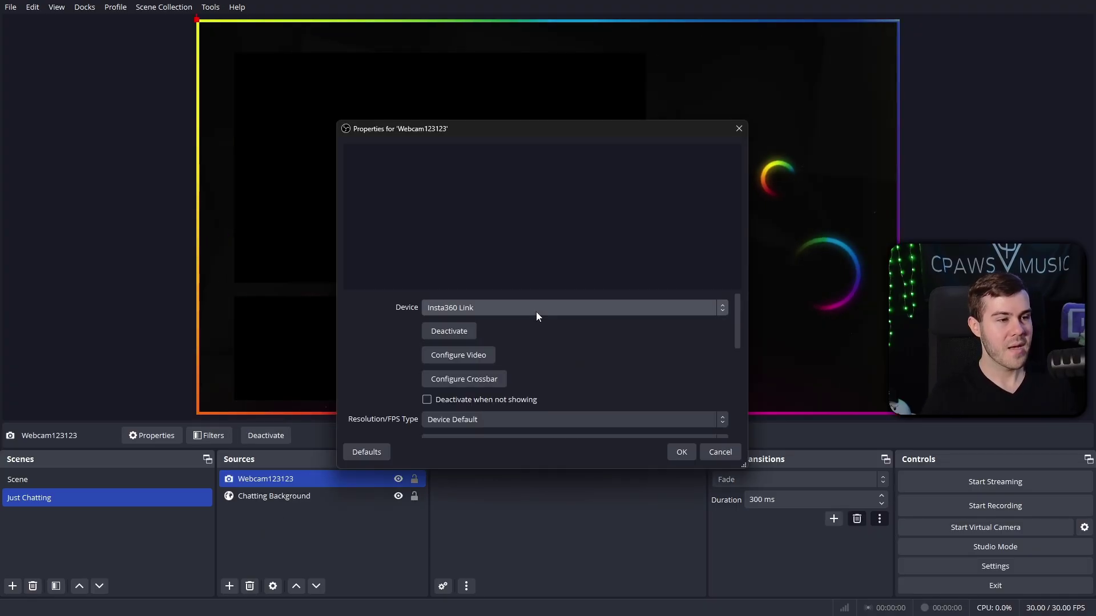
pyautogui.click(537, 313)
pyautogui.click(533, 332)
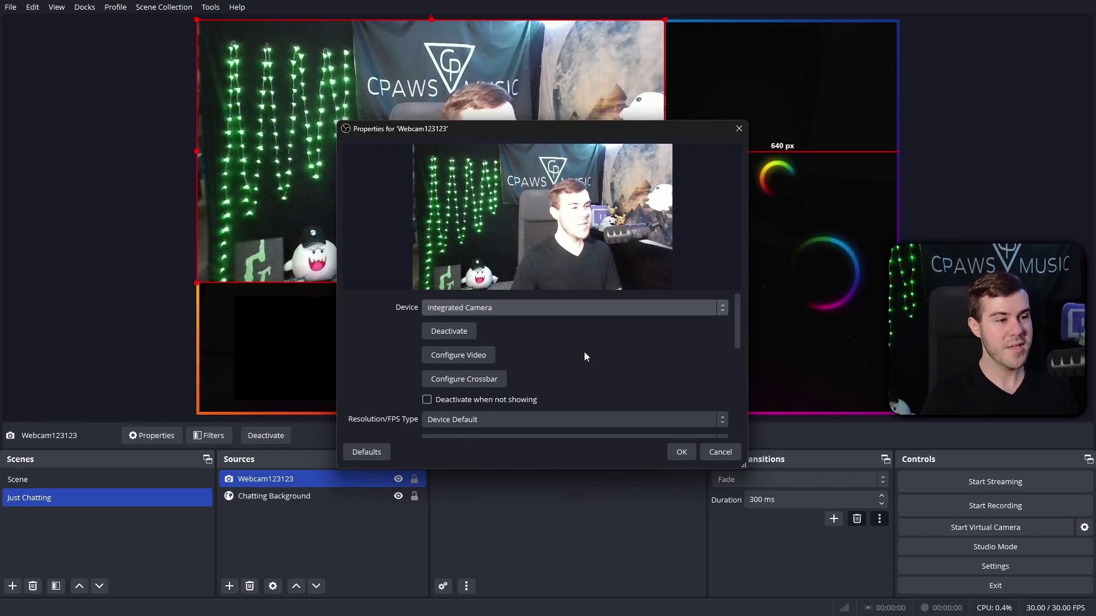
pyautogui.click(679, 451)
# Shrink and position the webcam feed inside the overlay's lower-left box.
pyautogui.moveTo(499, 209); pyautogui.dragTo(533, 323)
pyautogui.moveTo(703, 138); pyautogui.dragTo(398, 297)
pyautogui.moveTo(362, 359); pyautogui.dragTo(404, 350)
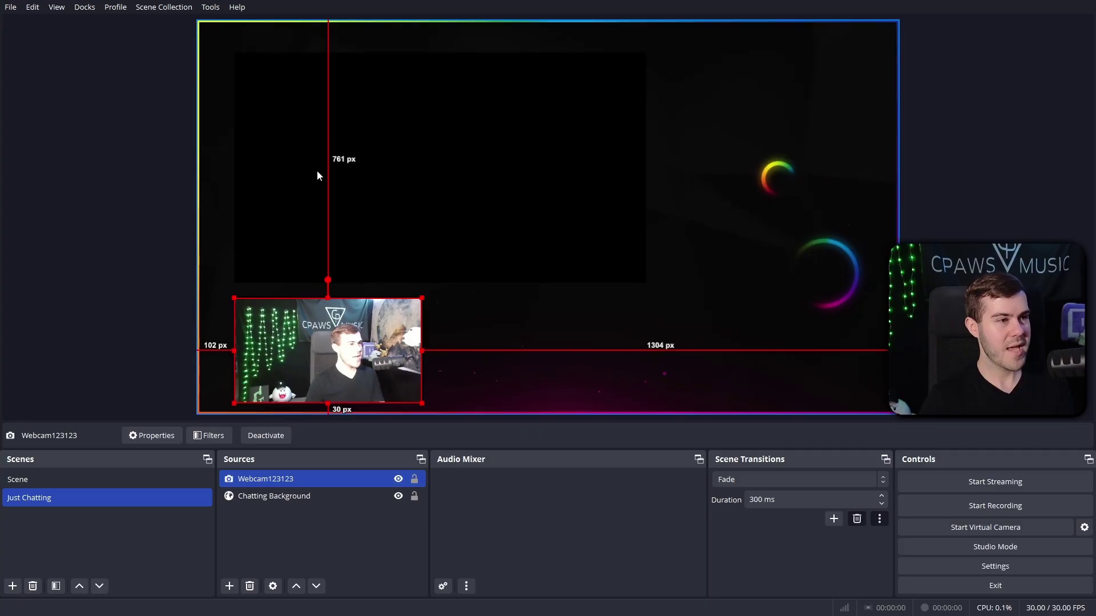
pyautogui.click(230, 586)
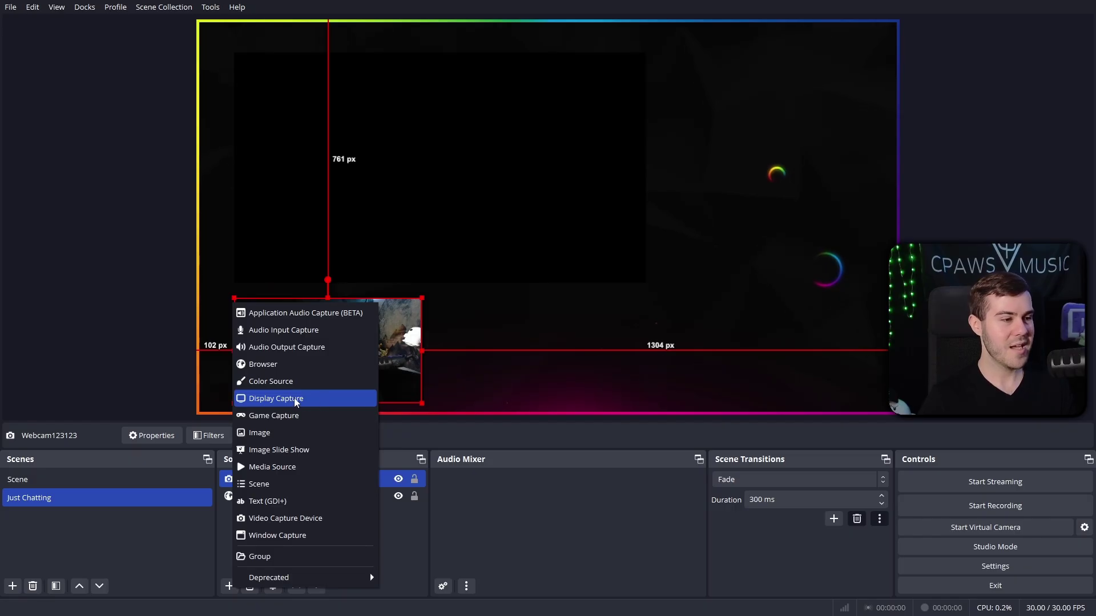
# Add a Display Capture of the 1920x1080 @ 1920,7 screen with Automatic capture method.
pyautogui.click(311, 399)
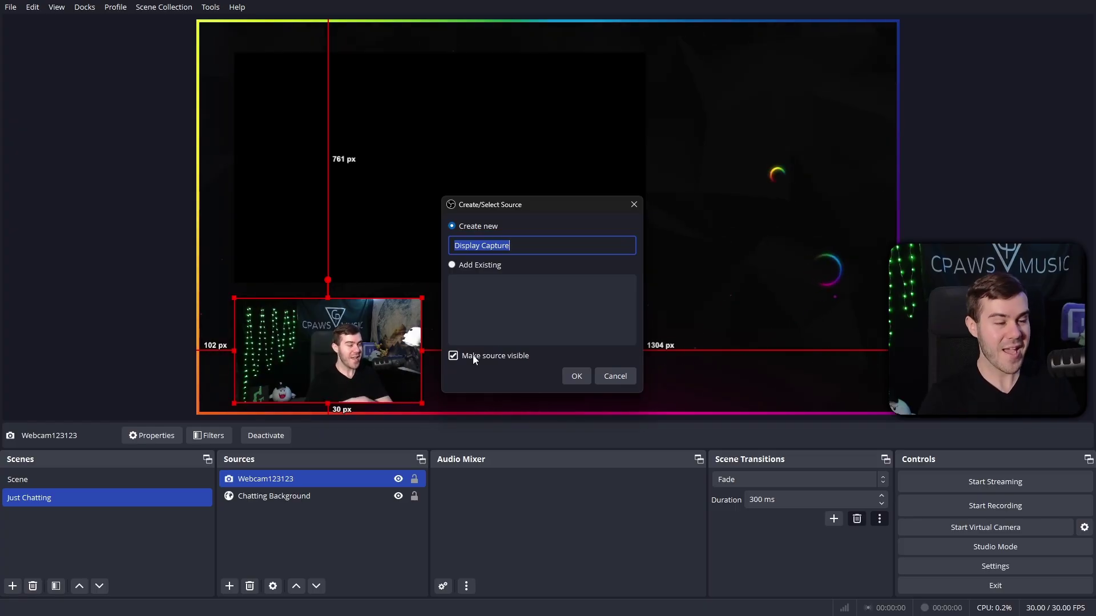
pyautogui.click(584, 377)
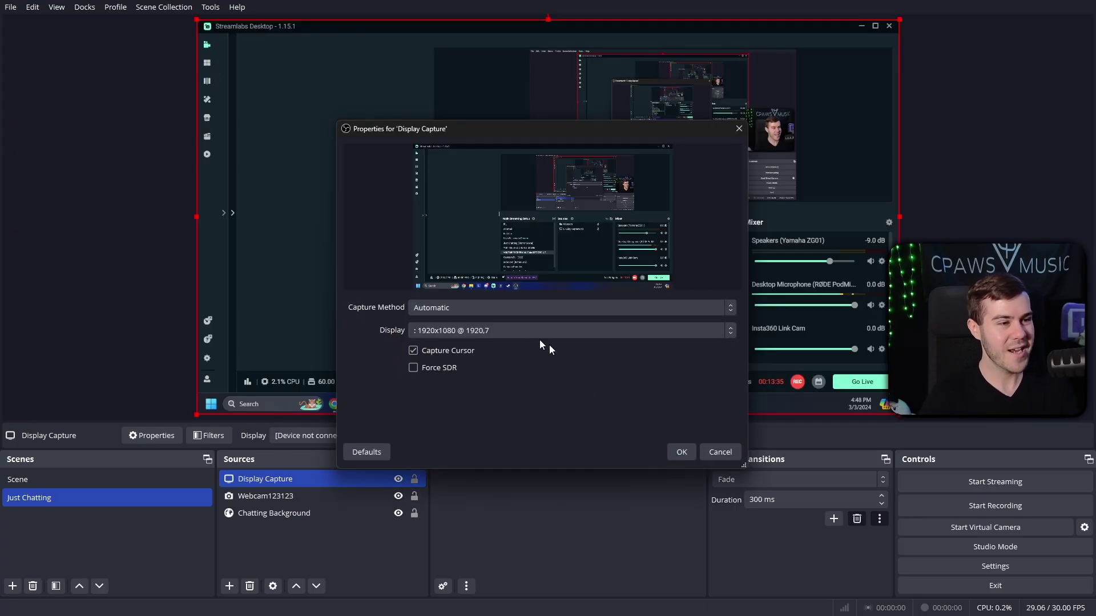
pyautogui.click(536, 309)
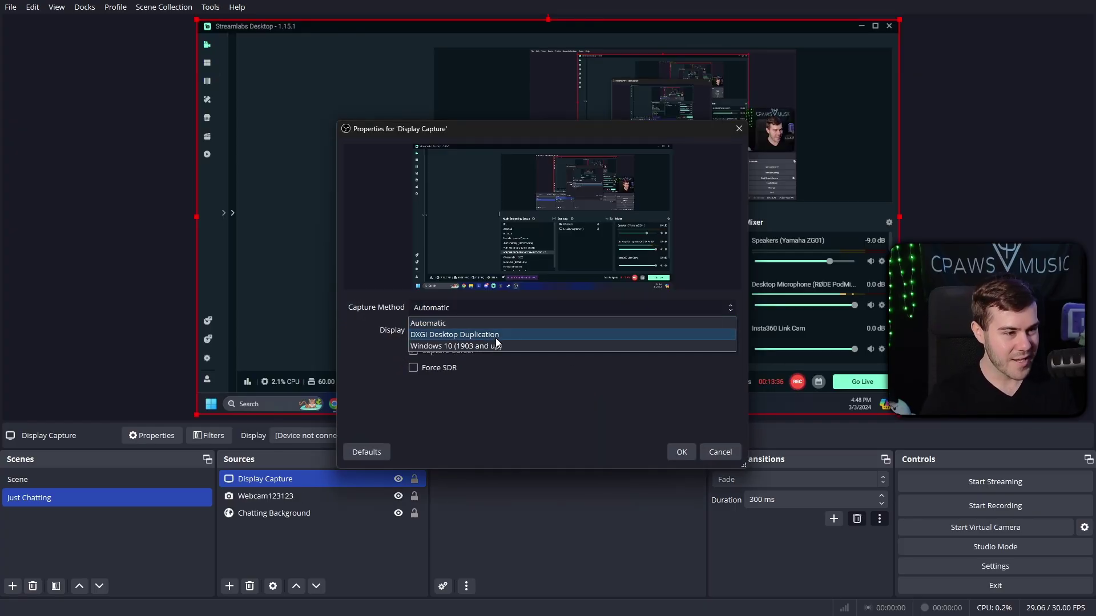
pyautogui.click(395, 309)
pyautogui.click(458, 332)
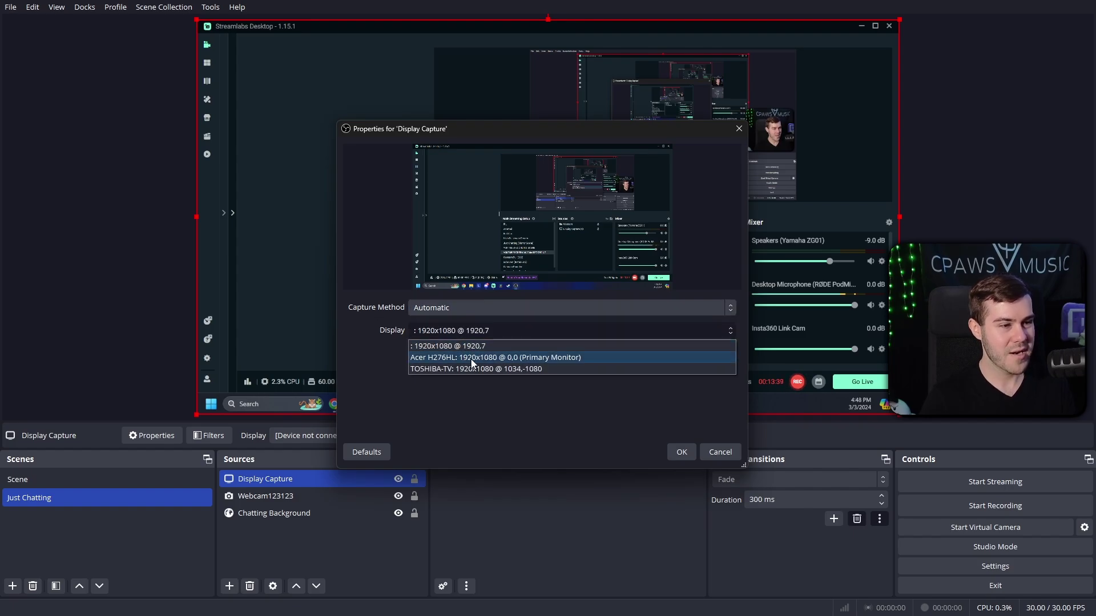
pyautogui.click(472, 358)
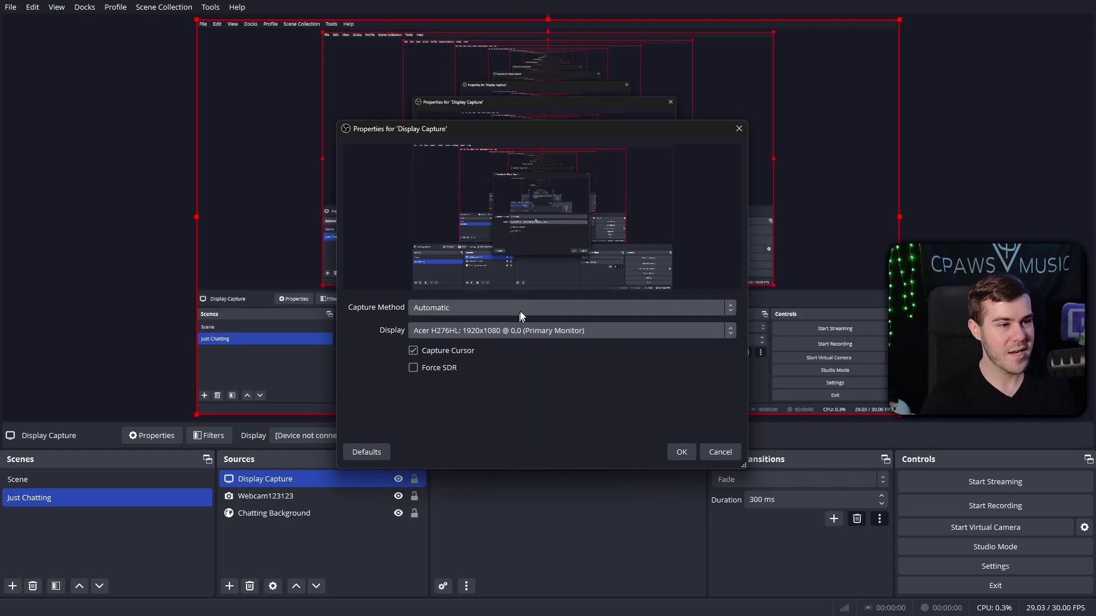
pyautogui.click(519, 308)
pyautogui.click(509, 320)
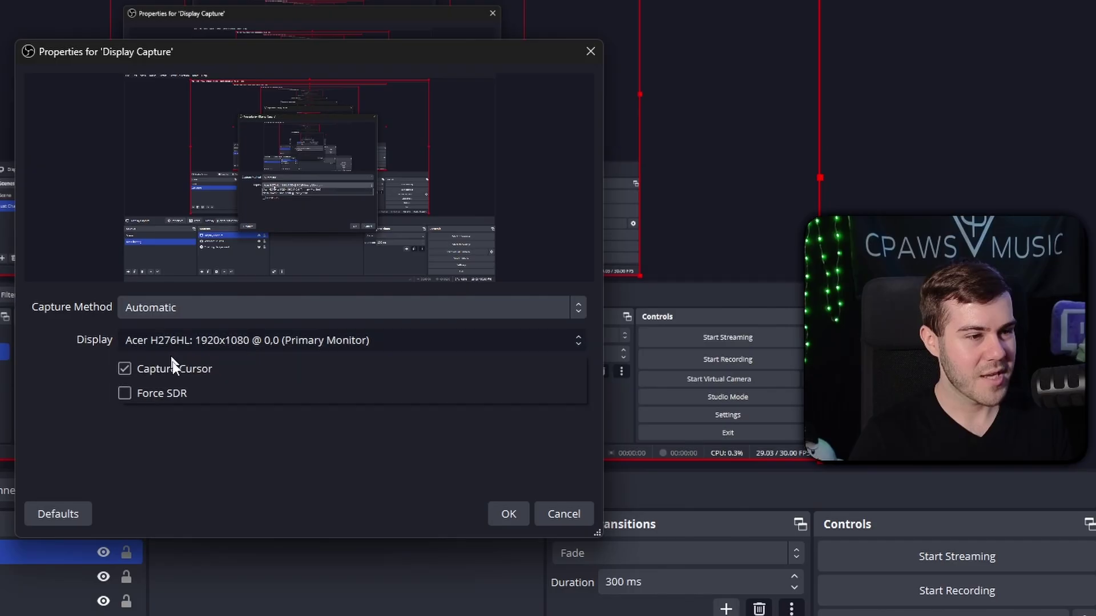
pyautogui.click(172, 342)
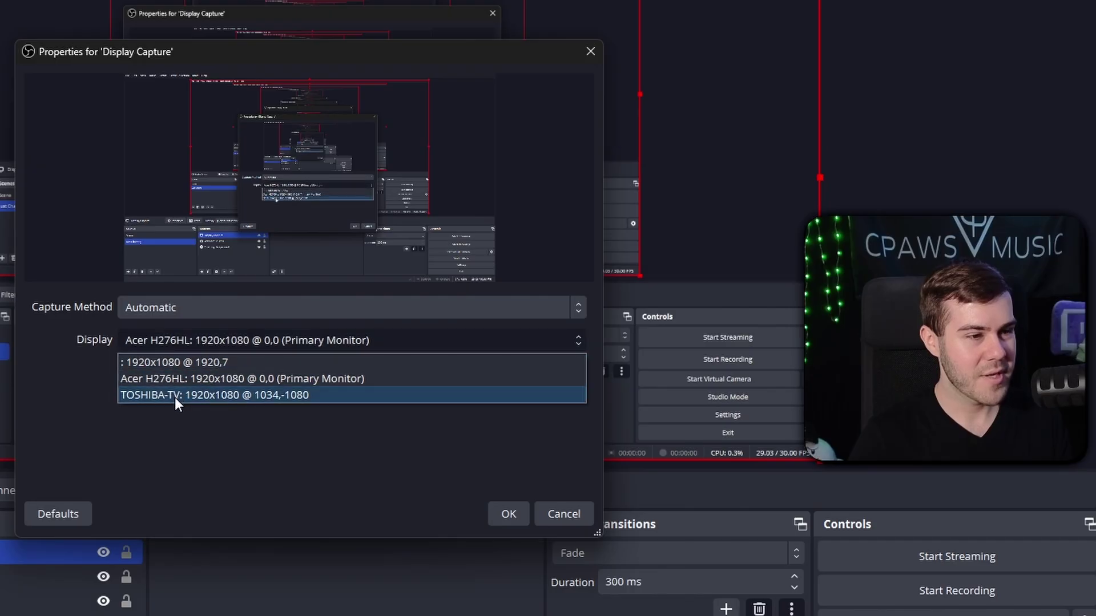
pyautogui.click(236, 364)
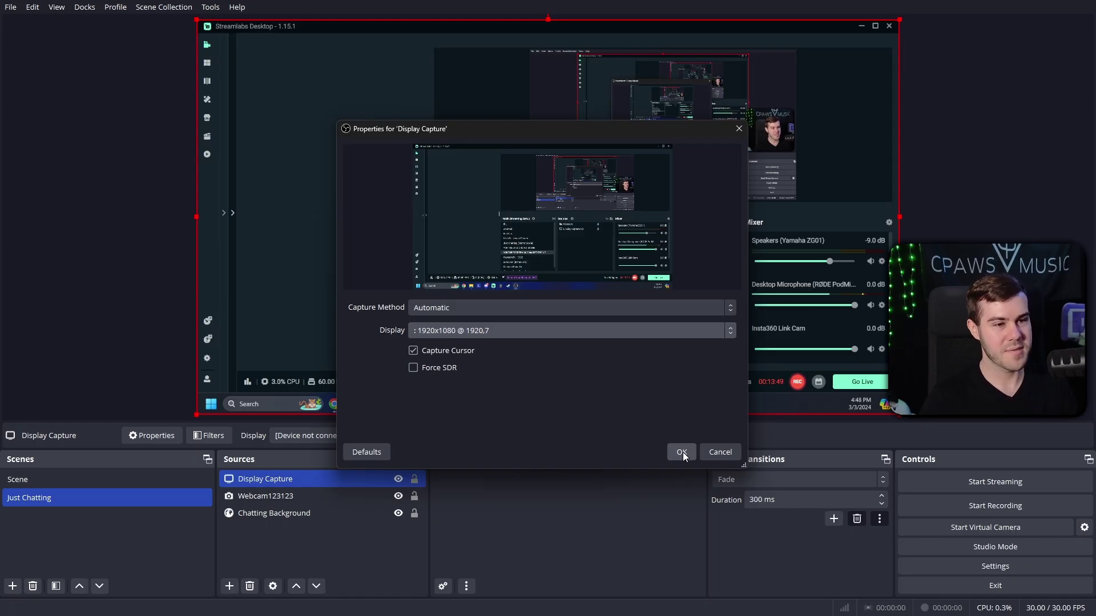
pyautogui.click(683, 453)
# Resize and position the screen capture to fill the overlay's large upper-left frame.
pyautogui.moveTo(900, 414); pyautogui.dragTo(548, 215)
pyautogui.moveTo(464, 176); pyautogui.dragTo(501, 195)
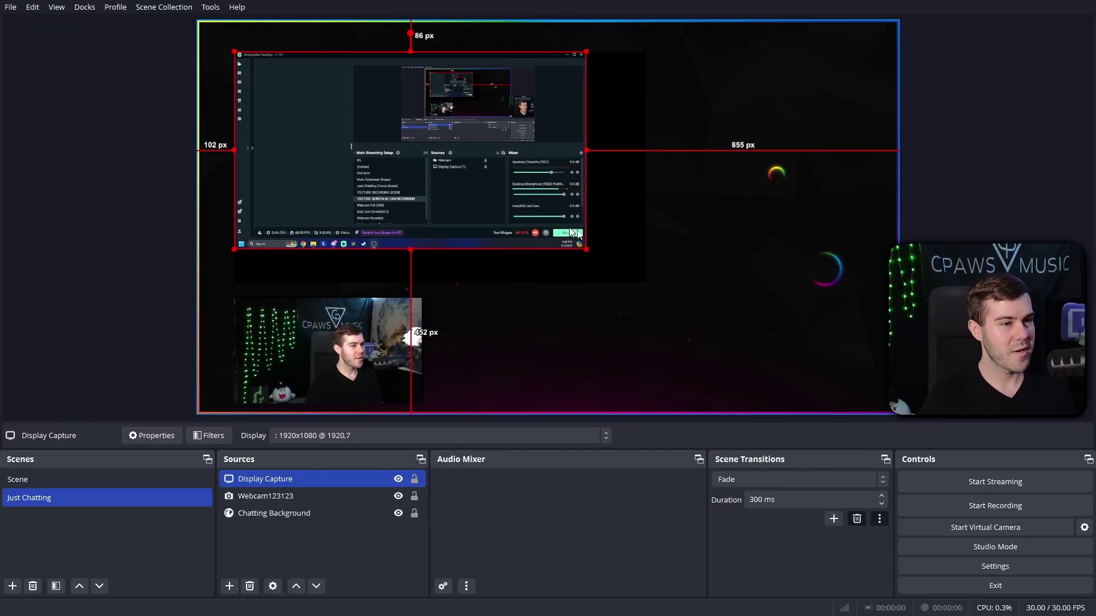
pyautogui.moveTo(587, 250); pyautogui.dragTo(647, 282)
pyautogui.click(439, 186)
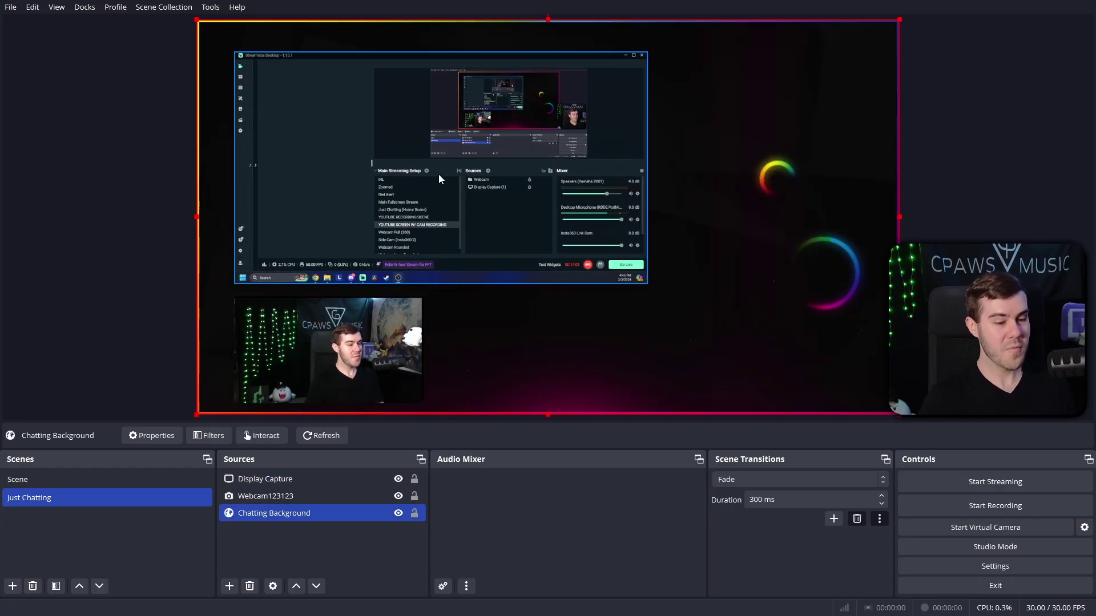
pyautogui.click(571, 203)
pyautogui.press('Left')
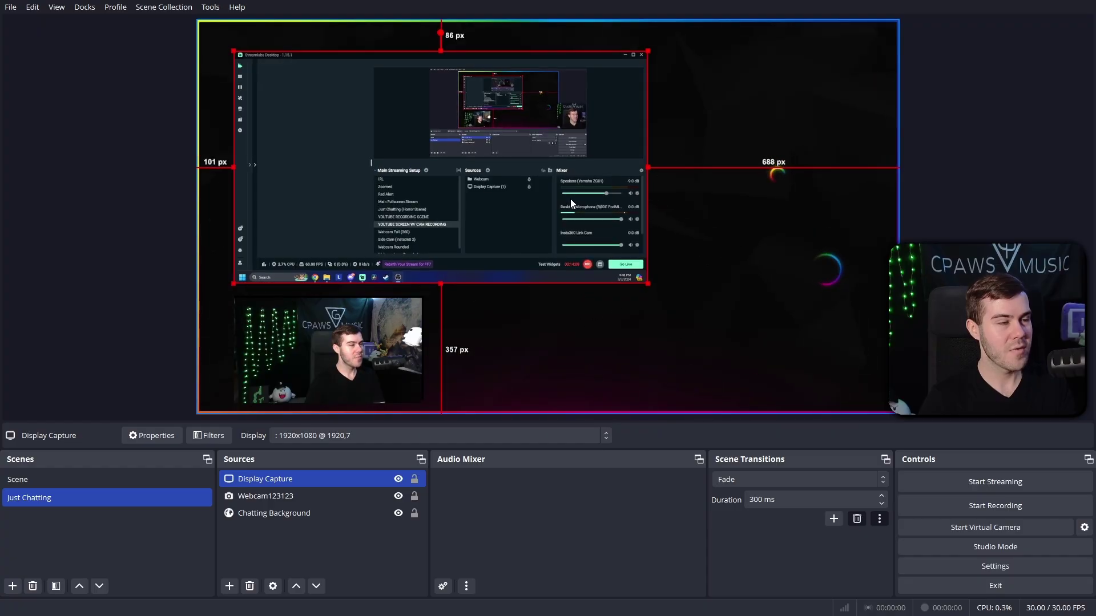
pyautogui.click(691, 214)
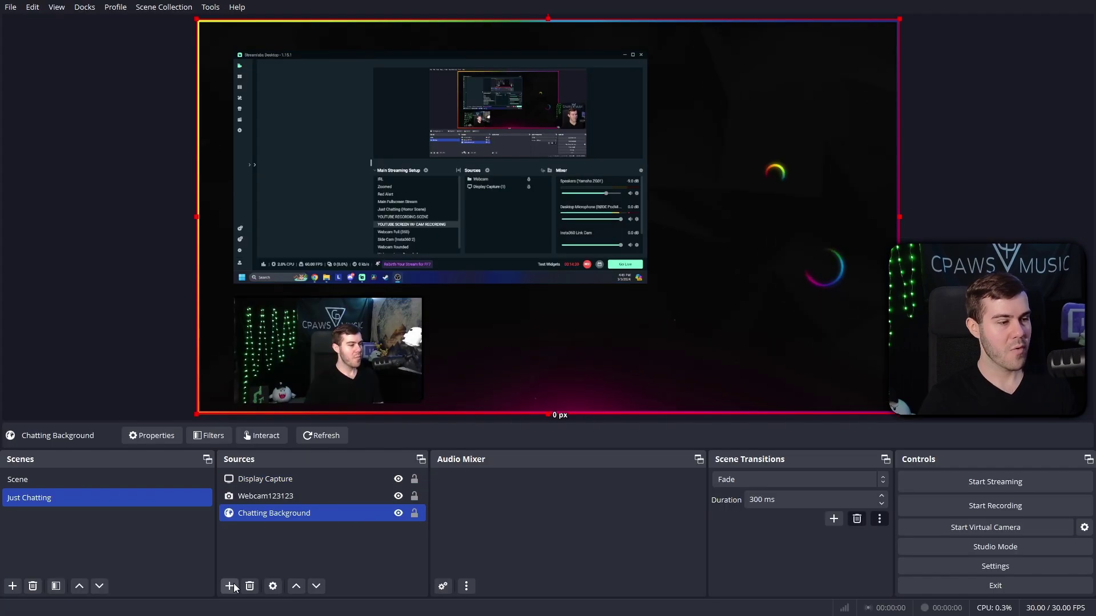
# Add a 1920×1080 Chatting Foreground browser source with the pasted OWN3D foreground URL.
pyautogui.click(229, 586)
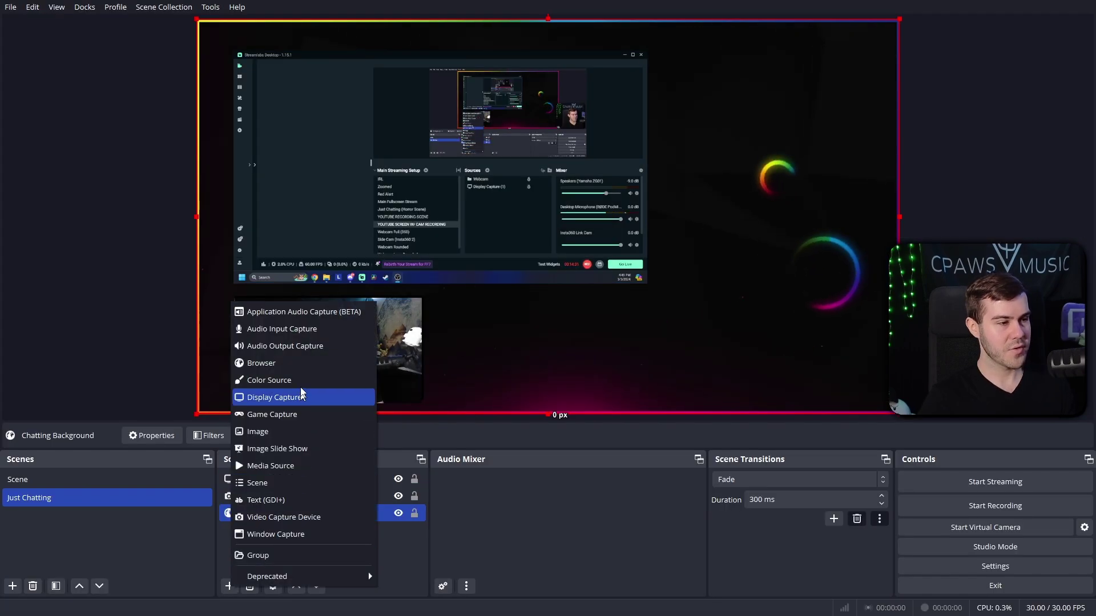
pyautogui.click(296, 364)
pyautogui.write('Chatting Frog')
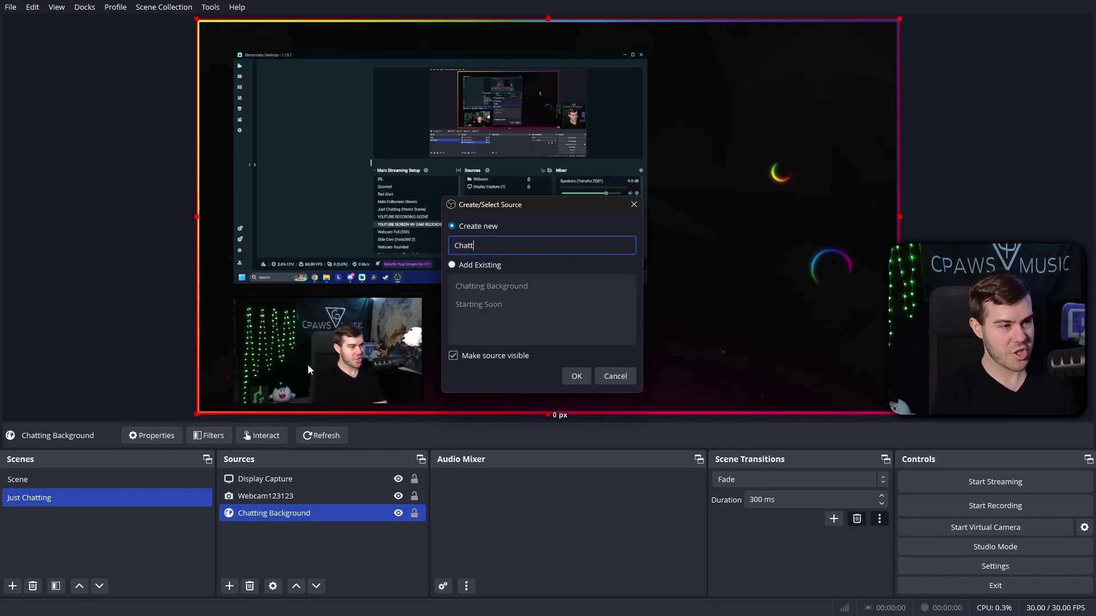
pyautogui.press('BackSpace')
pyautogui.press('BackSpace')
pyautogui.press('BackSpace')
pyautogui.write('oreground')
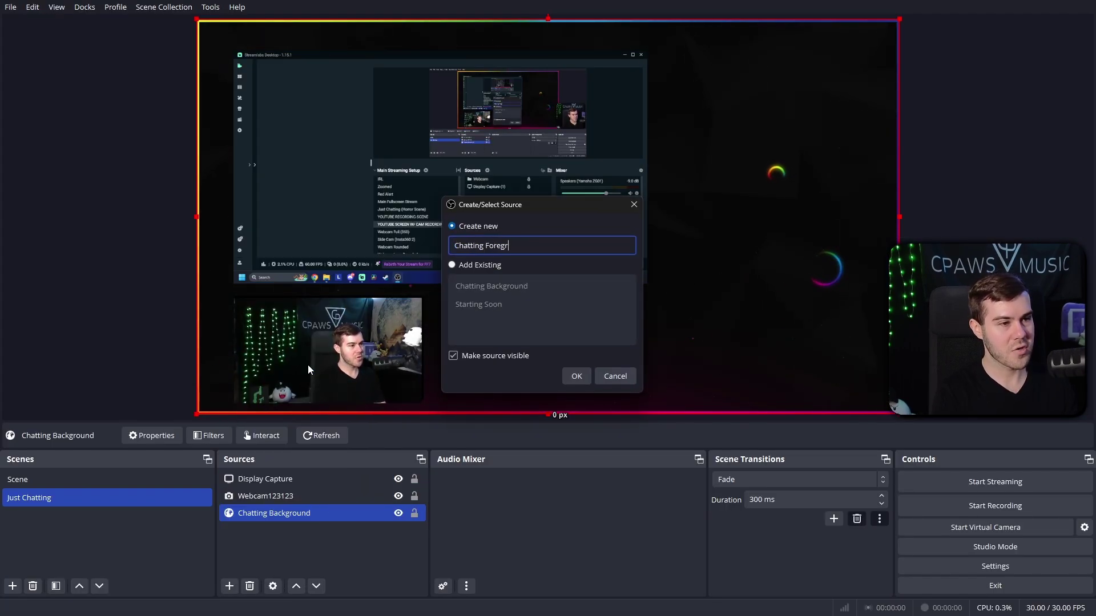
pyautogui.press('Return')
pyautogui.press('Tab')
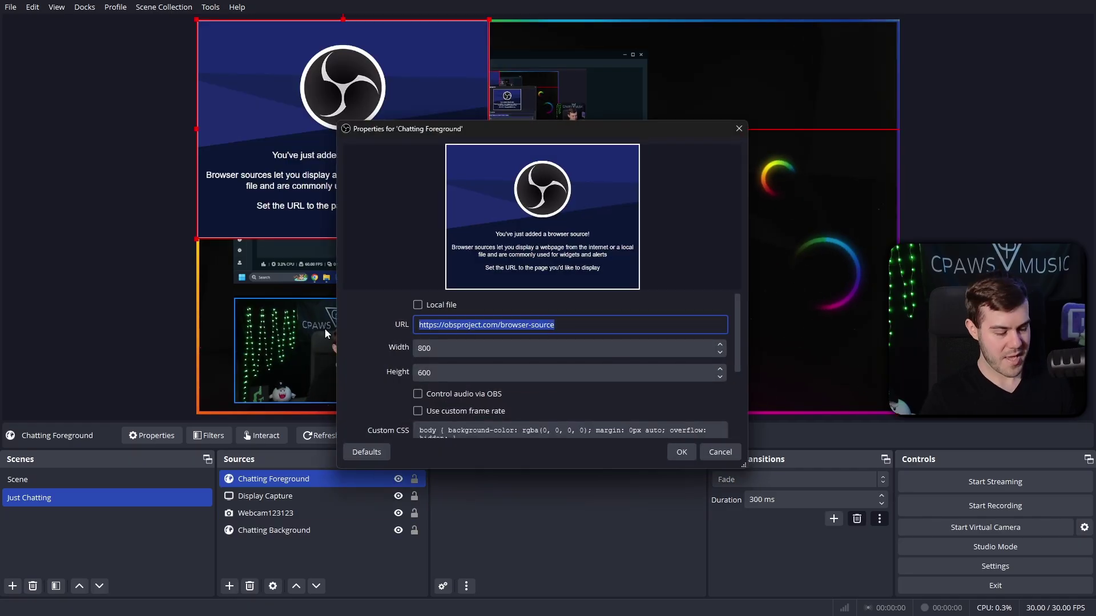
pyautogui.press('Tab')
pyautogui.write('1920')
pyautogui.press('Tab')
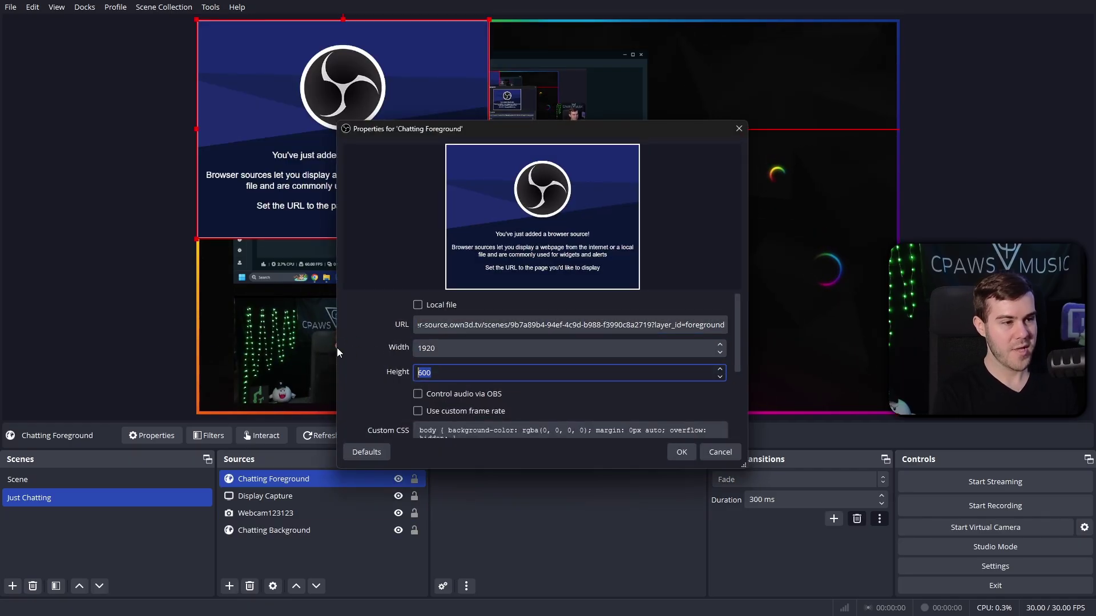
pyautogui.write('1080')
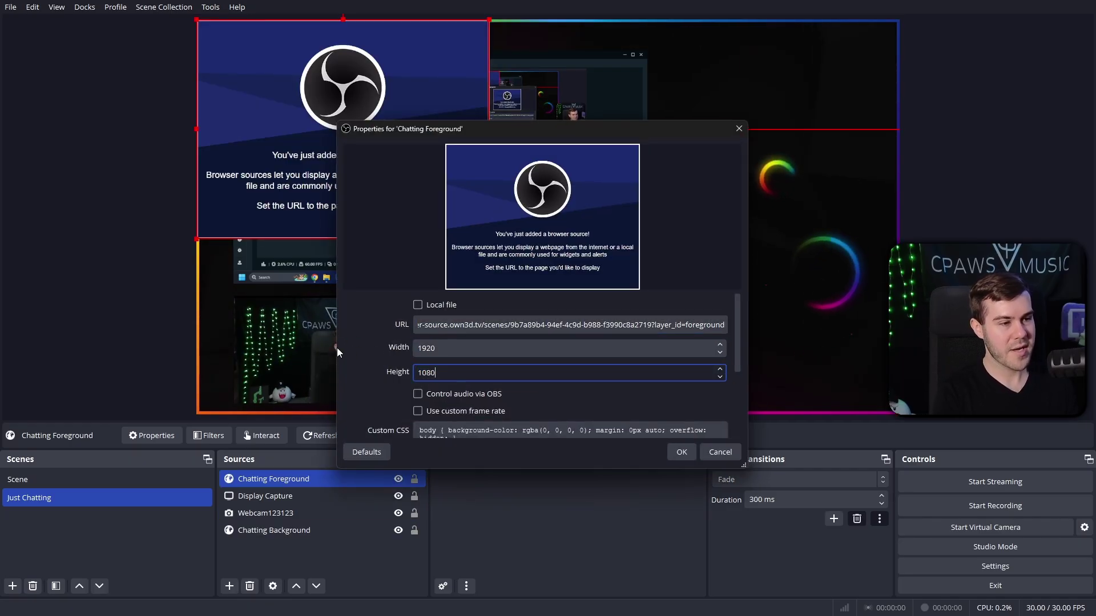
pyautogui.click(682, 452)
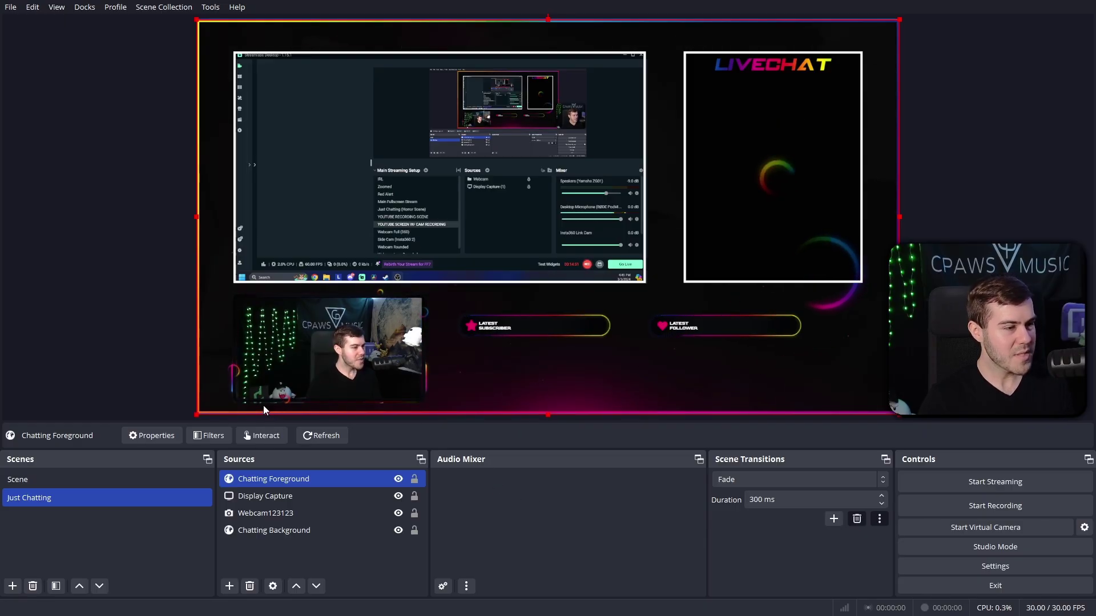
# Select the webcam and other sources, and shift the foreground overlay slightly in the preview.
pyautogui.click(306, 518)
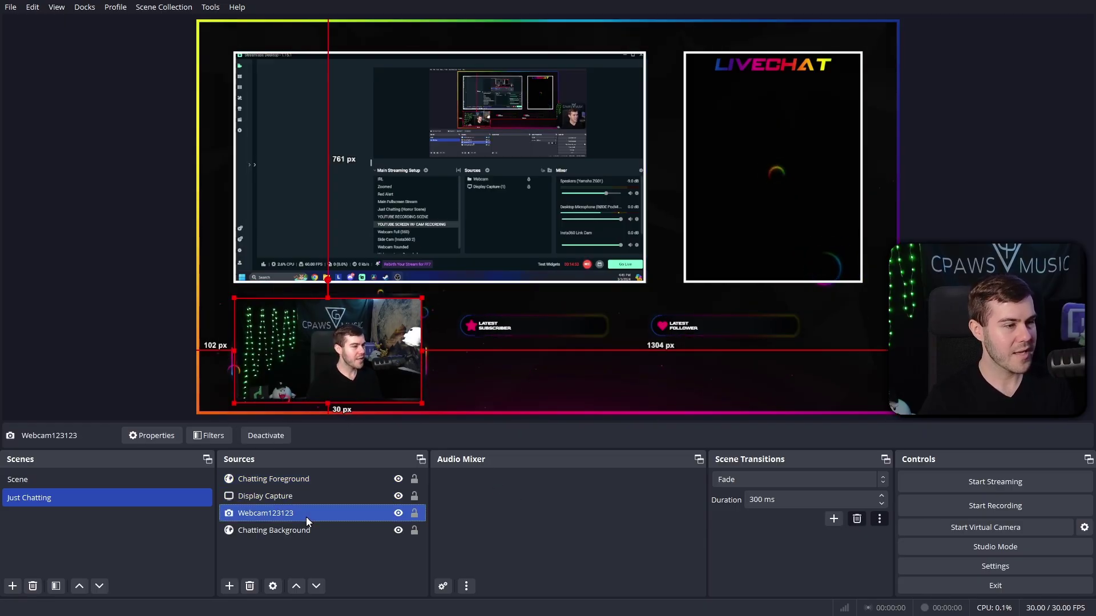
pyautogui.press('Up')
pyautogui.press('Up')
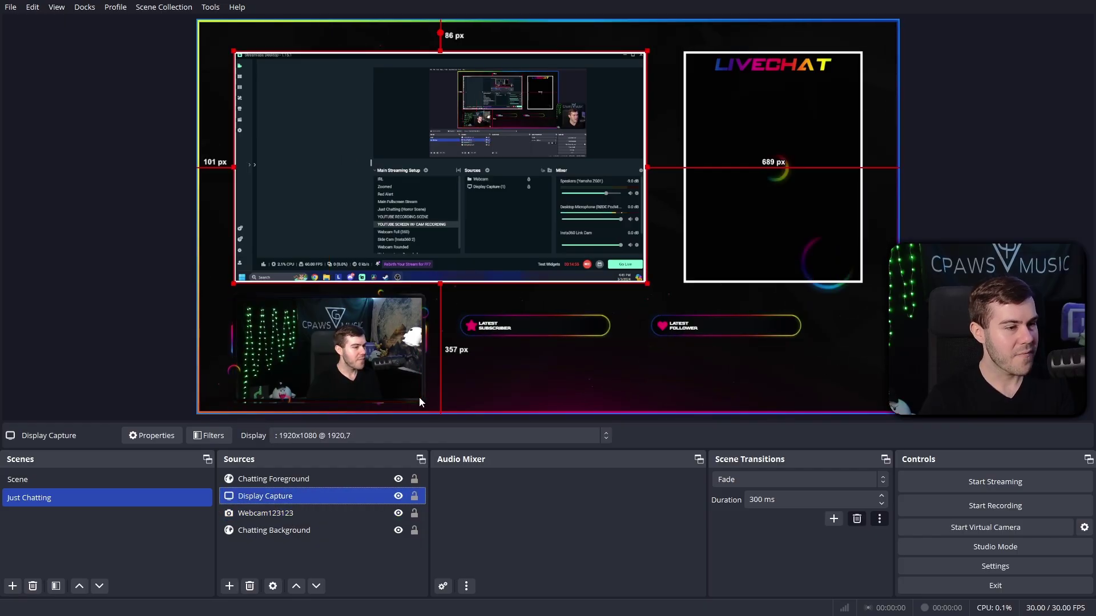
pyautogui.click(303, 515)
pyautogui.press('Down')
pyautogui.keyDown('shift'); pyautogui.click(351, 515); pyautogui.keyUp('shift')
pyautogui.click(353, 496)
pyautogui.click(354, 343)
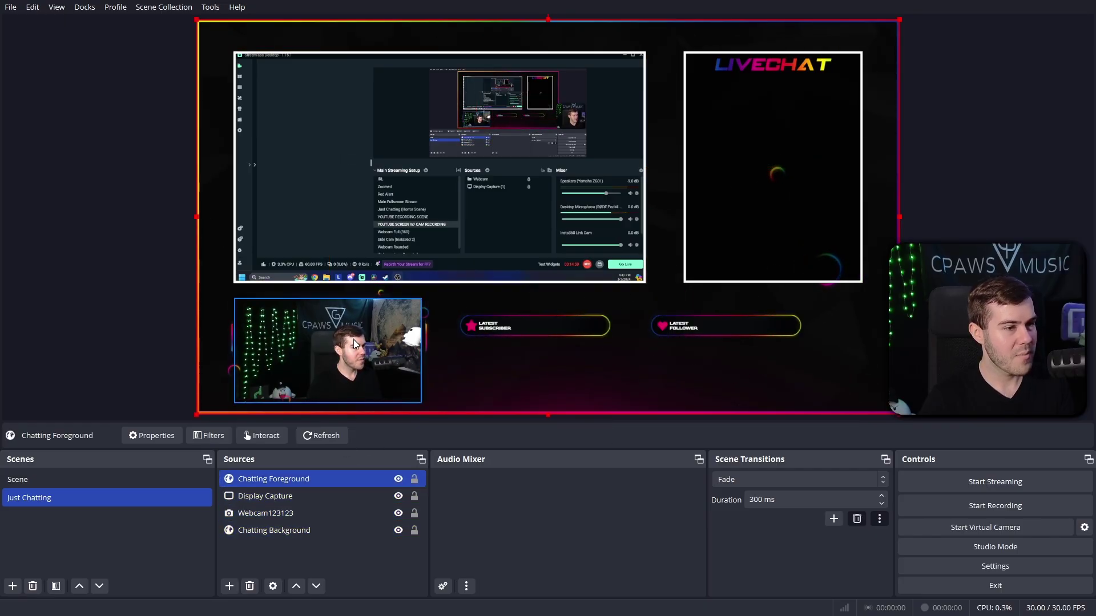
pyautogui.moveTo(353, 342); pyautogui.dragTo(350, 369)
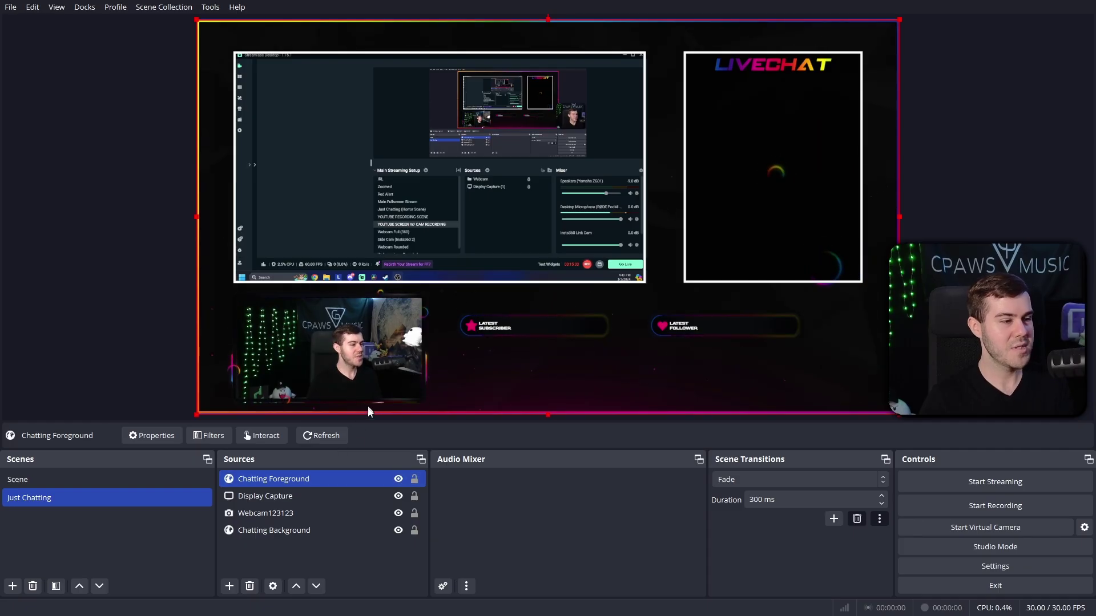
# Lock the Chatting Foreground and Chatting Background sources, then clear the selection.
pyautogui.click(415, 480)
pyautogui.click(415, 531)
pyautogui.click(311, 511)
pyautogui.click(337, 334)
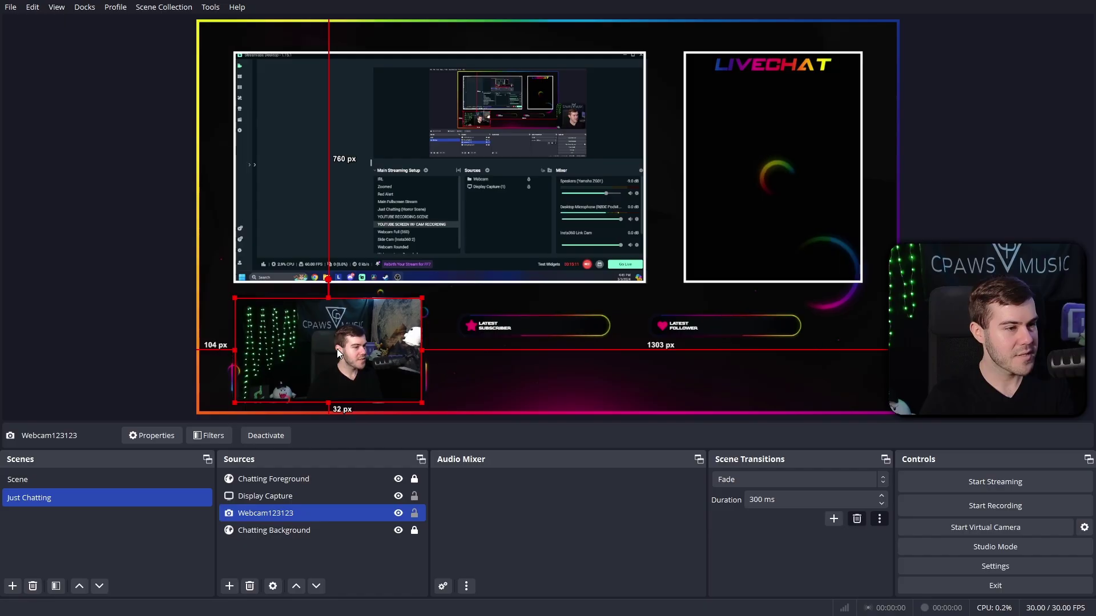
pyautogui.click(131, 338)
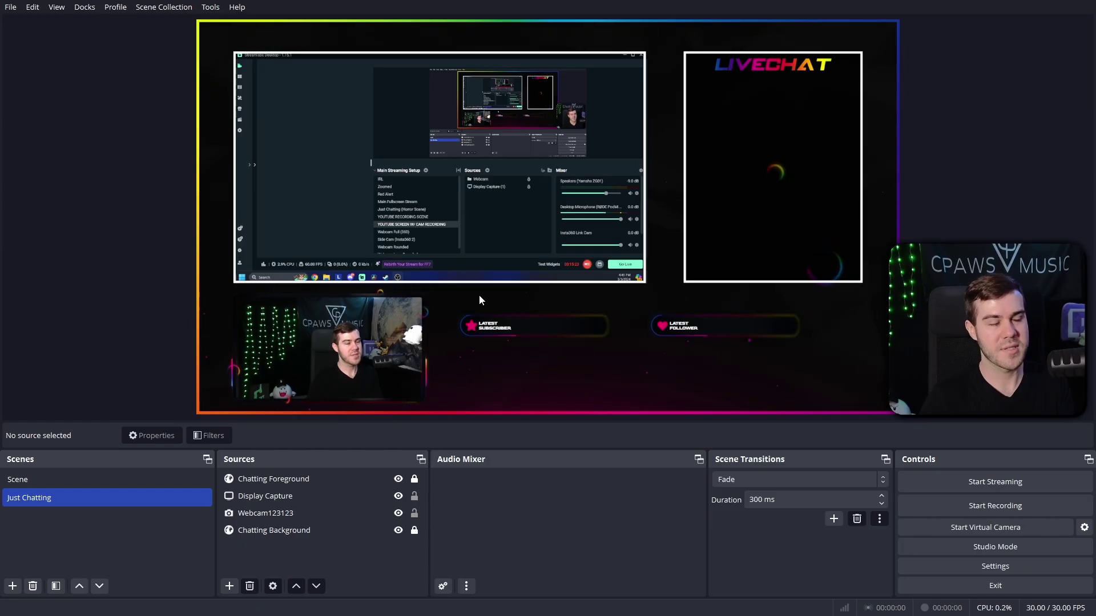
# Move Chatting Foreground to the bottom layer and back to the top, then open the add-source list.
pyautogui.click(295, 483)
pyautogui.moveTo(314, 477); pyautogui.dragTo(312, 541)
pyautogui.keyDown('ctrl'); pyautogui.click(292, 516); pyautogui.keyUp('ctrl')
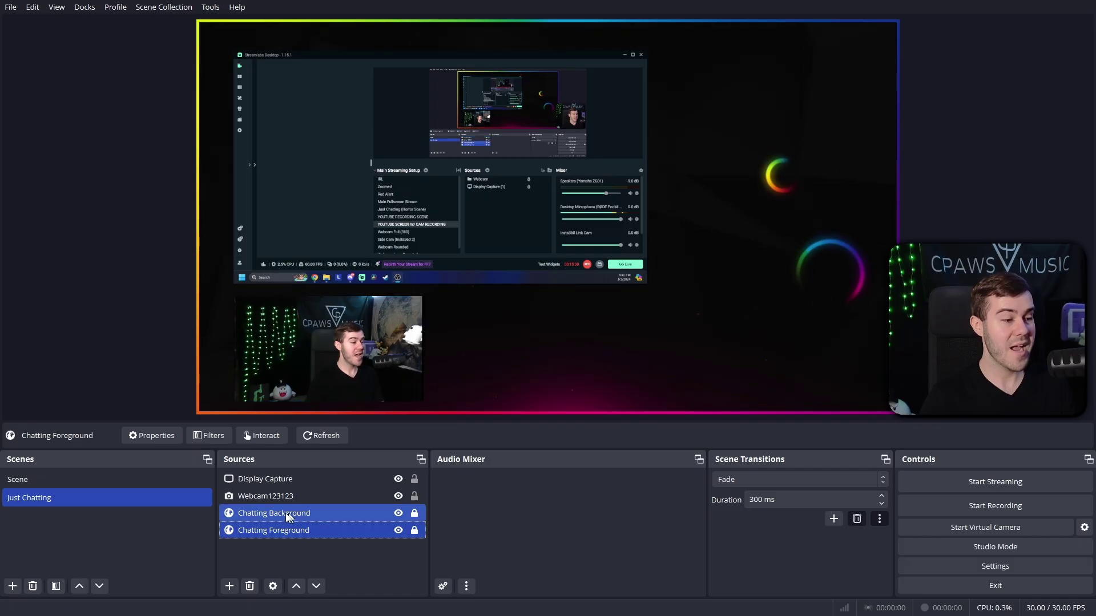
pyautogui.click(298, 477)
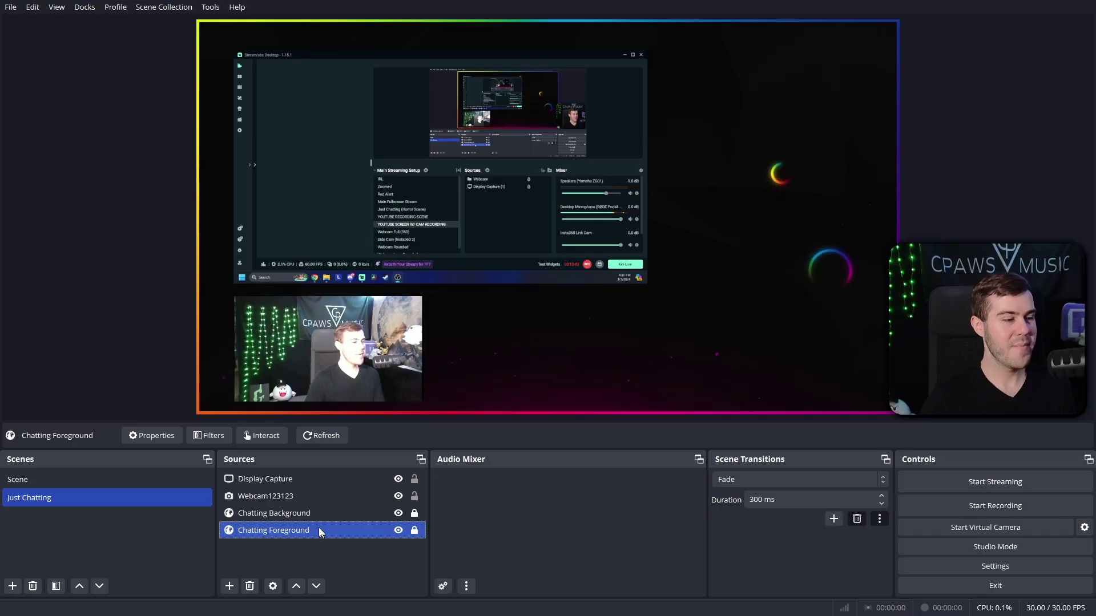
pyautogui.moveTo(319, 527); pyautogui.dragTo(320, 471)
pyautogui.click(293, 531)
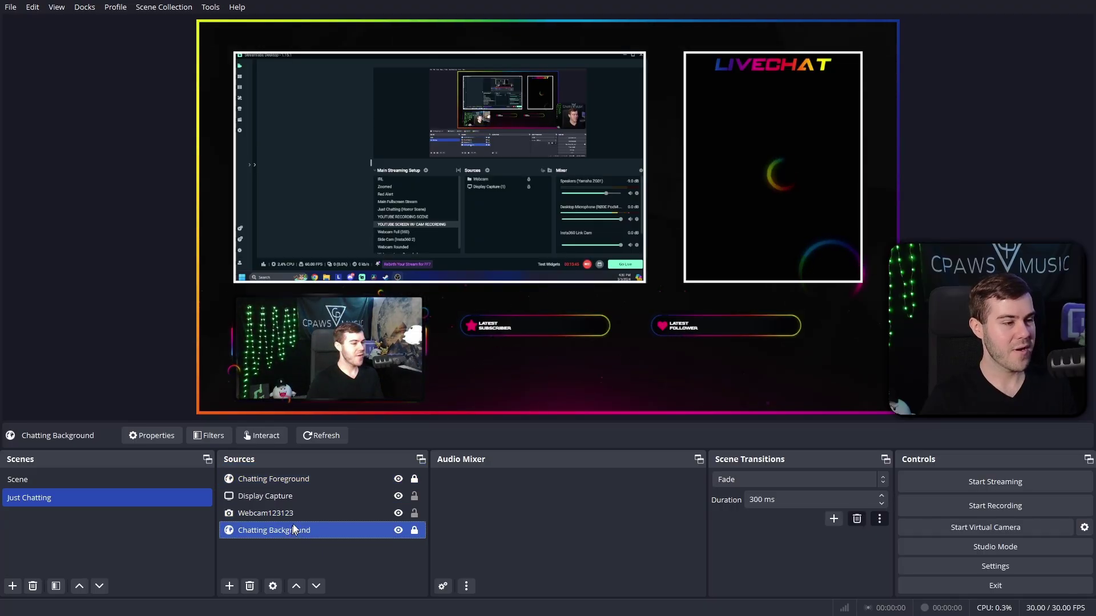
pyautogui.keyDown('ctrl'); pyautogui.click(299, 512); pyautogui.keyUp('ctrl')
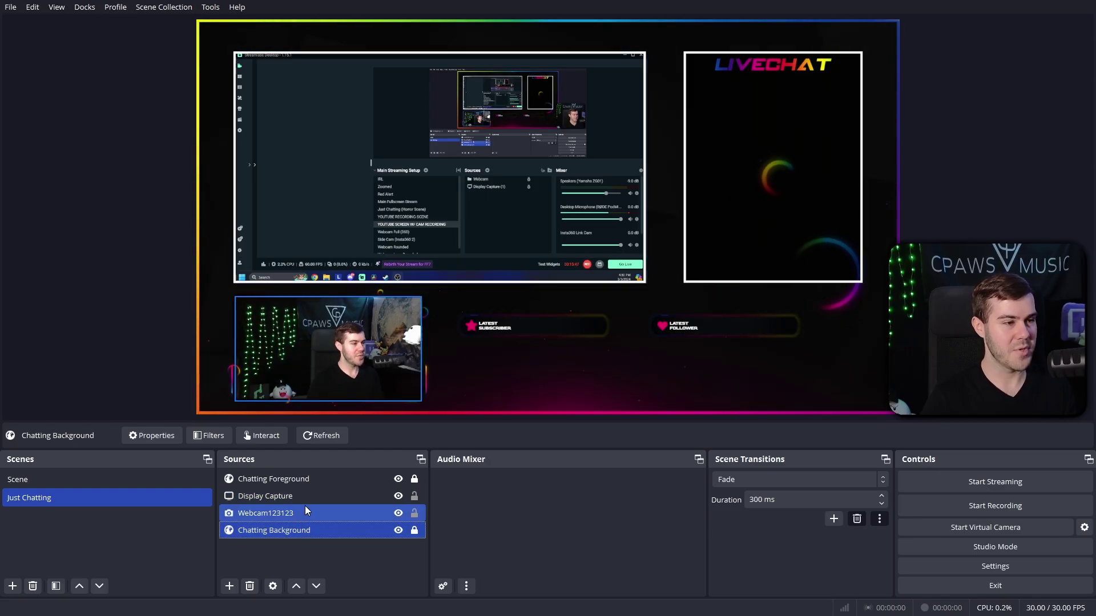
pyautogui.keyDown('ctrl'); pyautogui.click(306, 511); pyautogui.keyUp('ctrl')
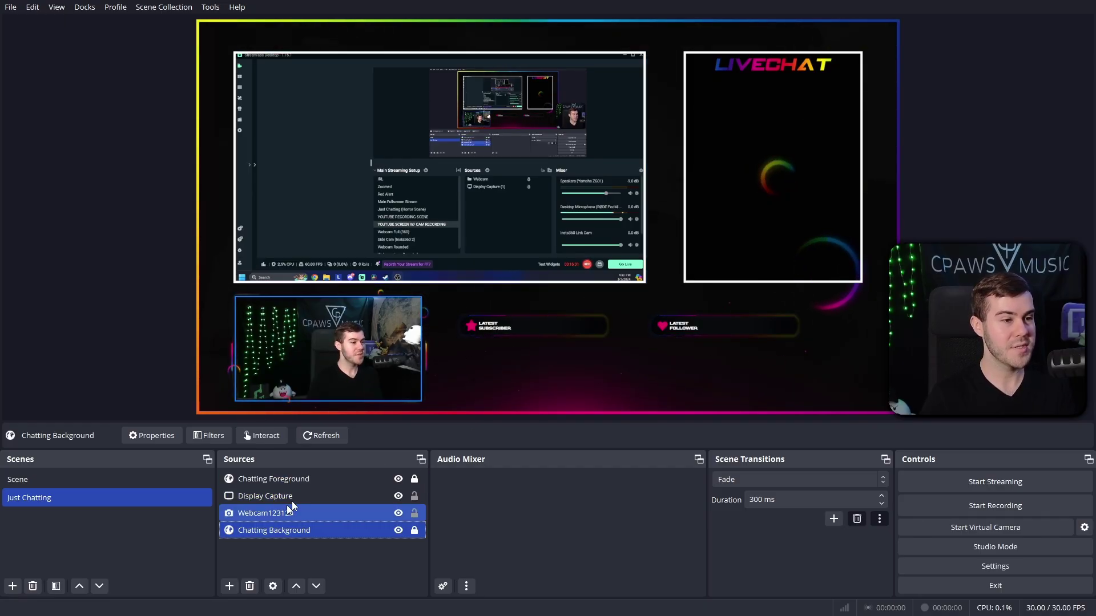
pyautogui.click(229, 587)
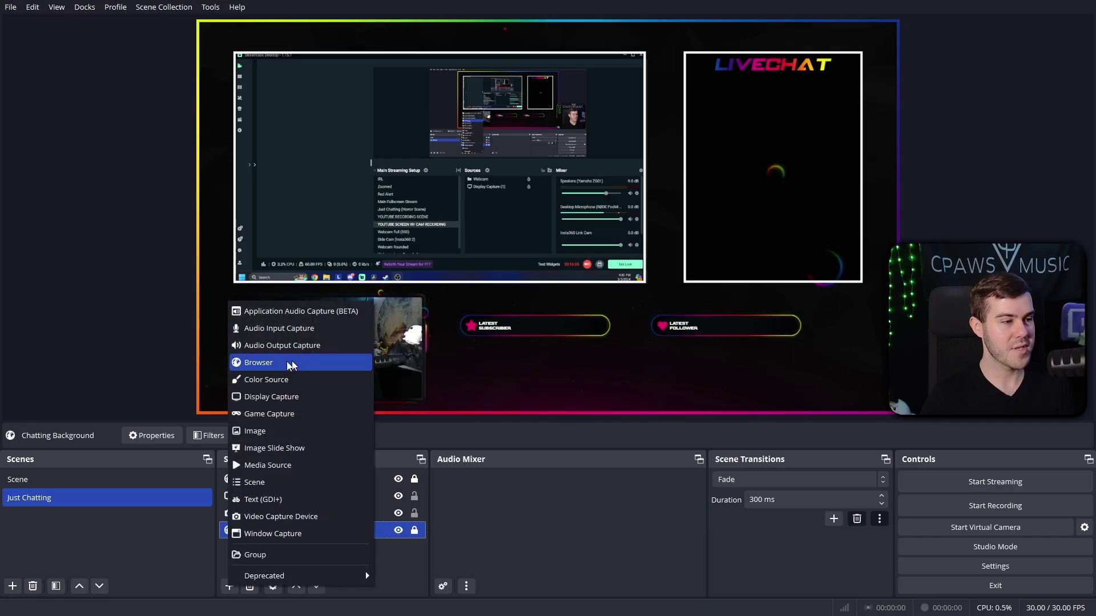
# Dismiss the add-source menu without adding any source.
pyautogui.click(551, 326)
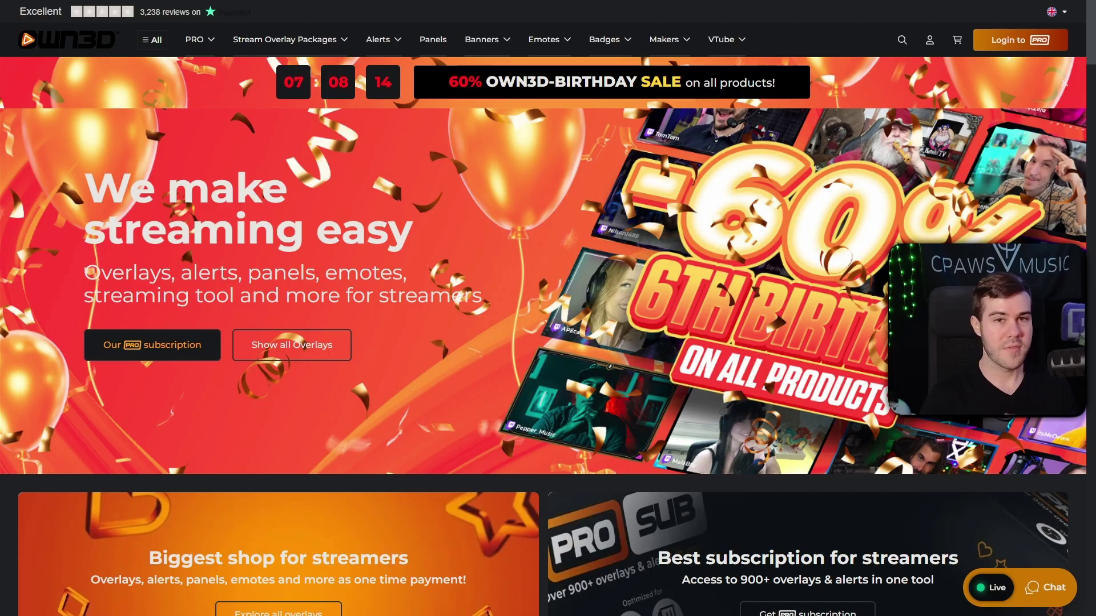
# Scroll down to the Stream Design Bestseller carousel and page forward through its overlays.
pyautogui.scroll(-3, 507, 245)
pyautogui.scroll(-8, 507, 247)
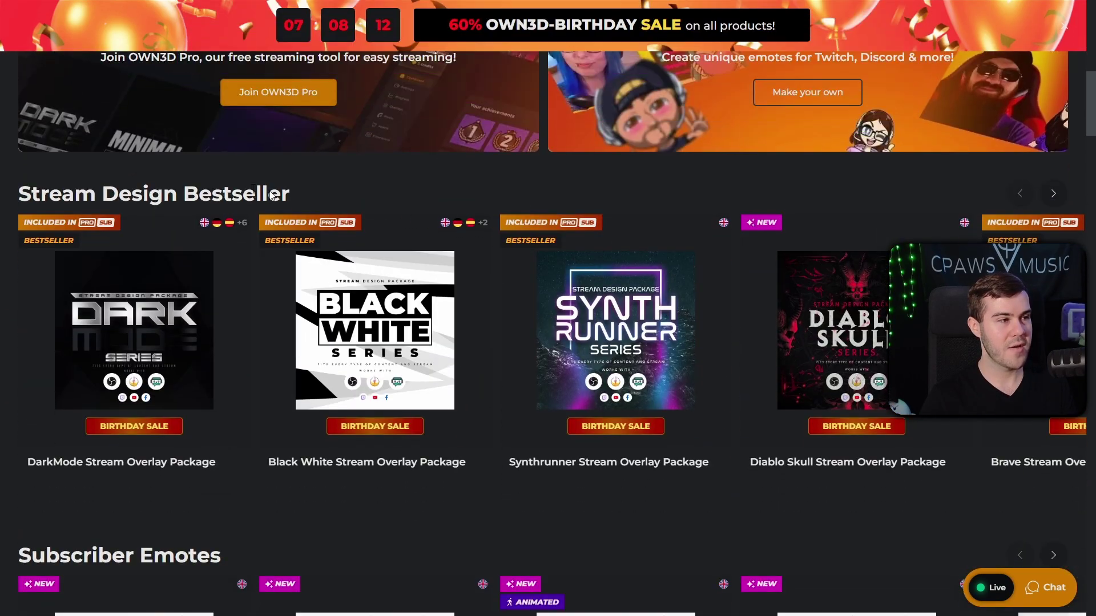
pyautogui.scroll(-1, 282, 343)
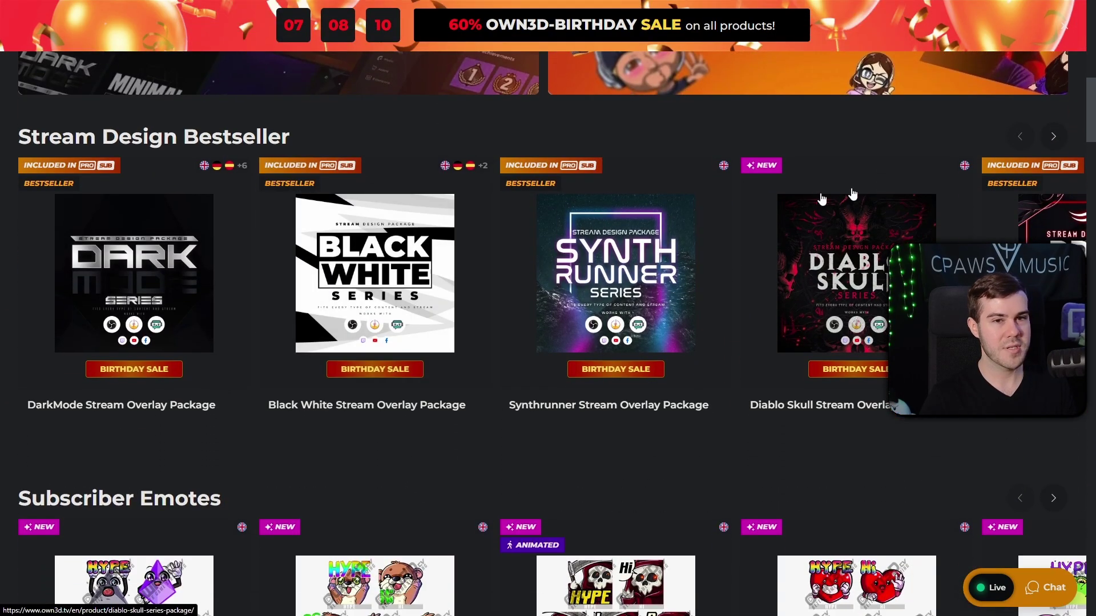
pyautogui.click(1055, 135)
pyautogui.click(1056, 136)
pyautogui.click(1056, 136)
pyautogui.click(1056, 136)
pyautogui.click(1055, 135)
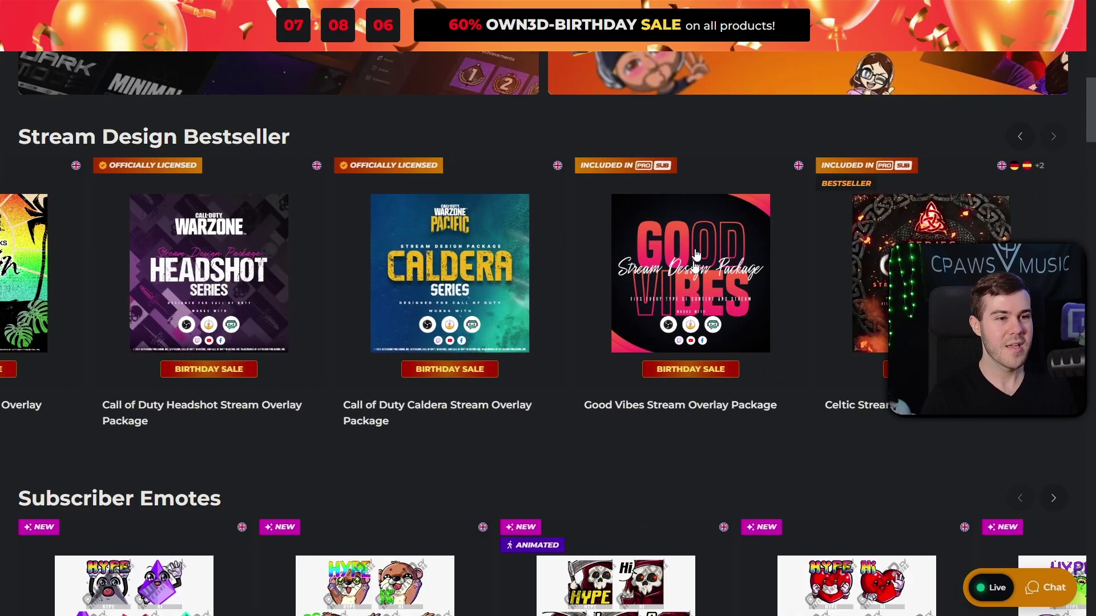
# Open the Celtic Stream Overlay product page and play its overlay preview video.
pyautogui.click(1020, 136)
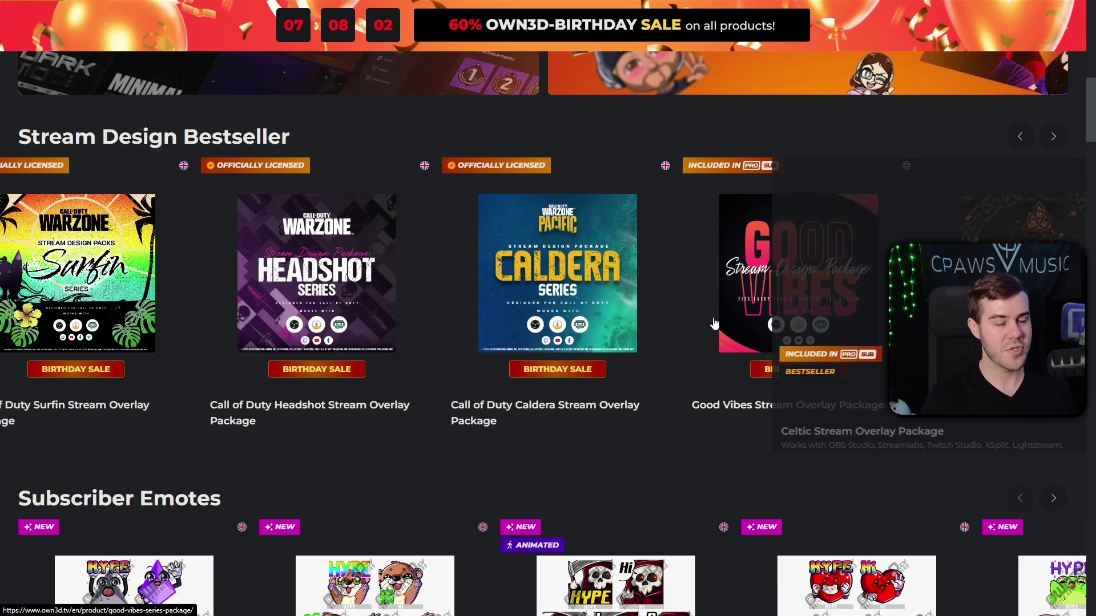
pyautogui.click(742, 315)
pyautogui.click(40, 279)
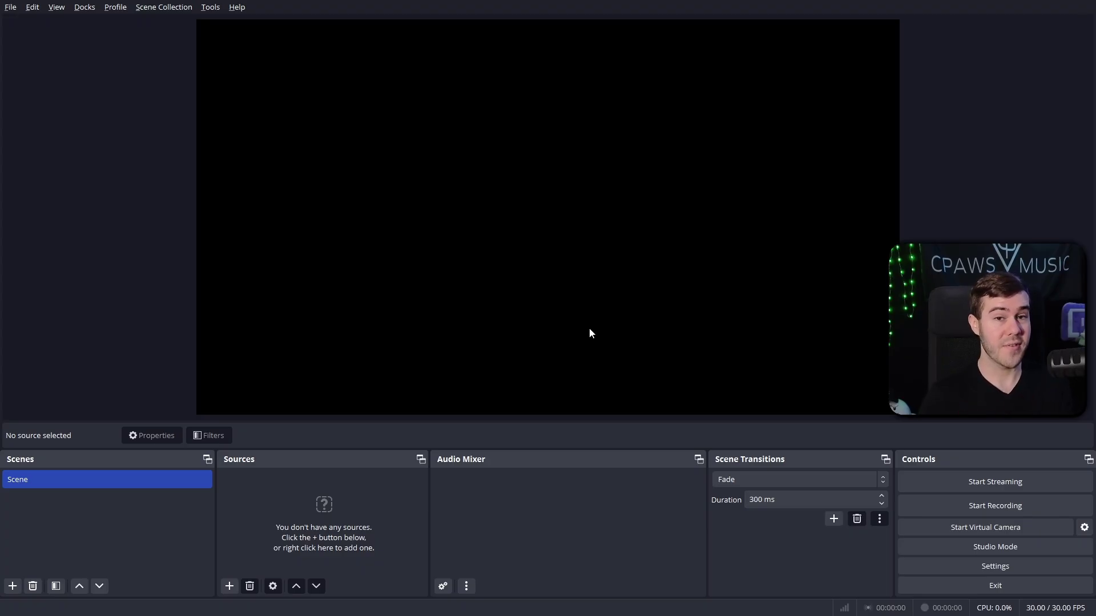
# Add a Media Source named 'Starting Soon Animated' to the scene.
pyautogui.click(229, 585)
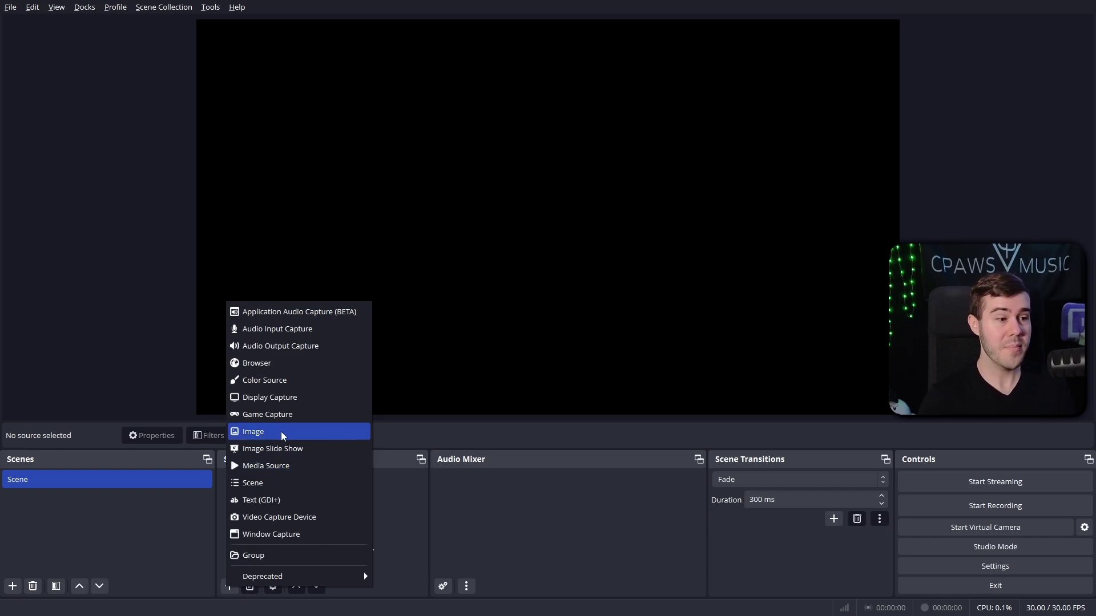
pyautogui.click(296, 468)
pyautogui.write('Starting Soon Animated')
pyautogui.click(577, 371)
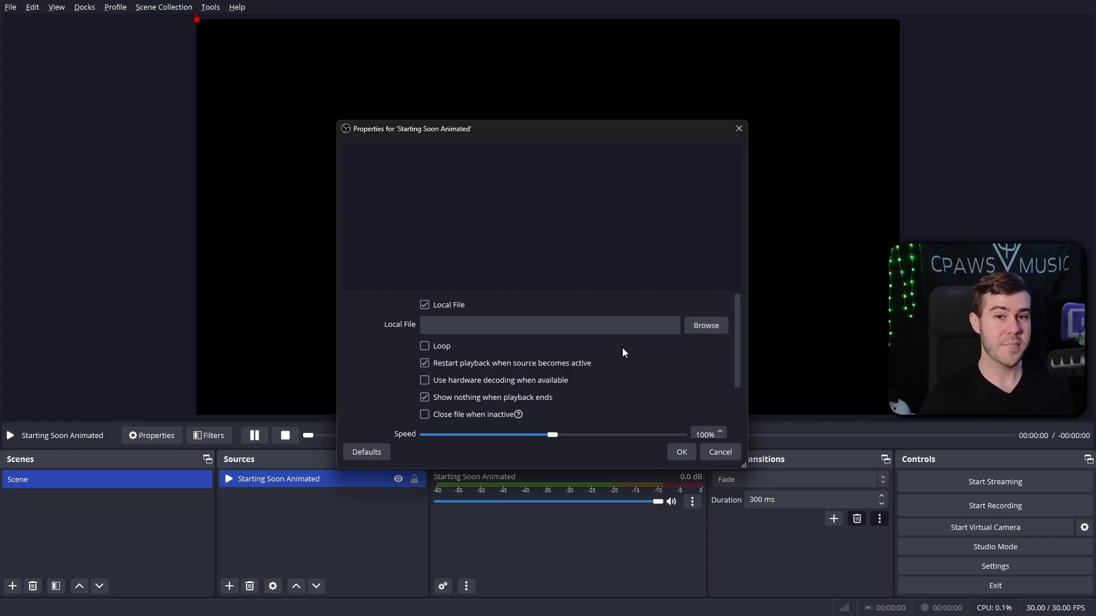
# Load darkmode-intermission-starting-blank.webm from Files/Animated-Intermission-Banner as the looping video and apply.
pyautogui.click(707, 325)
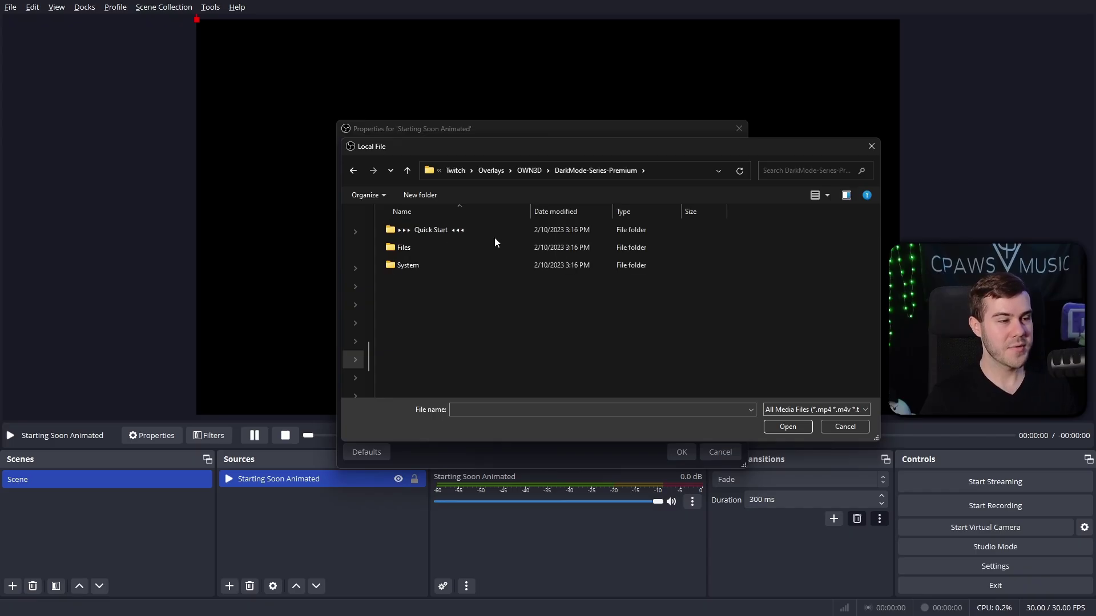
pyautogui.doubleClick(461, 248)
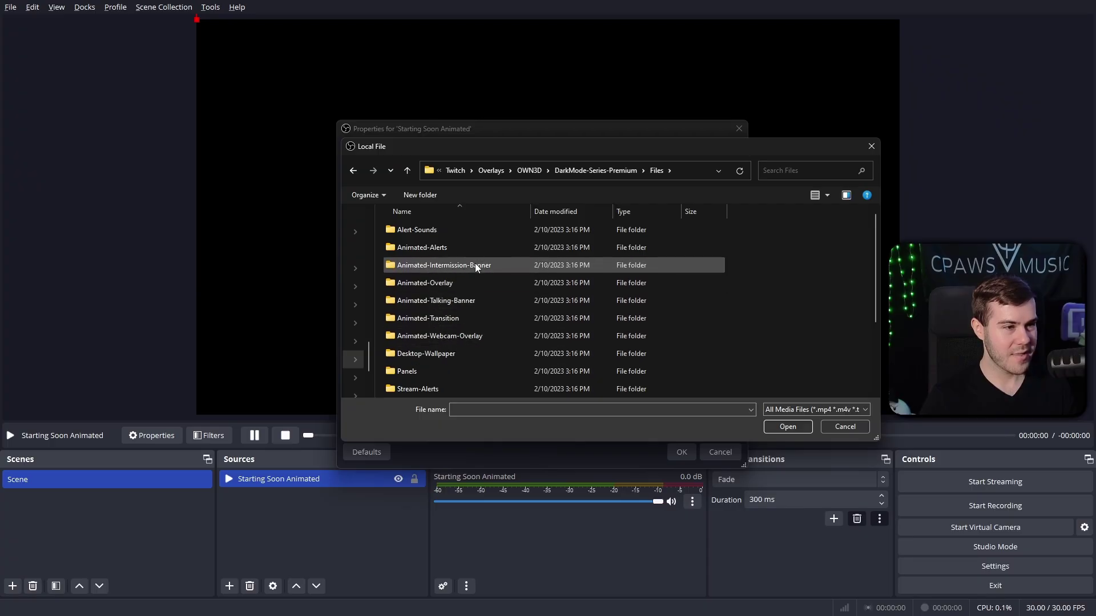
pyautogui.doubleClick(479, 266)
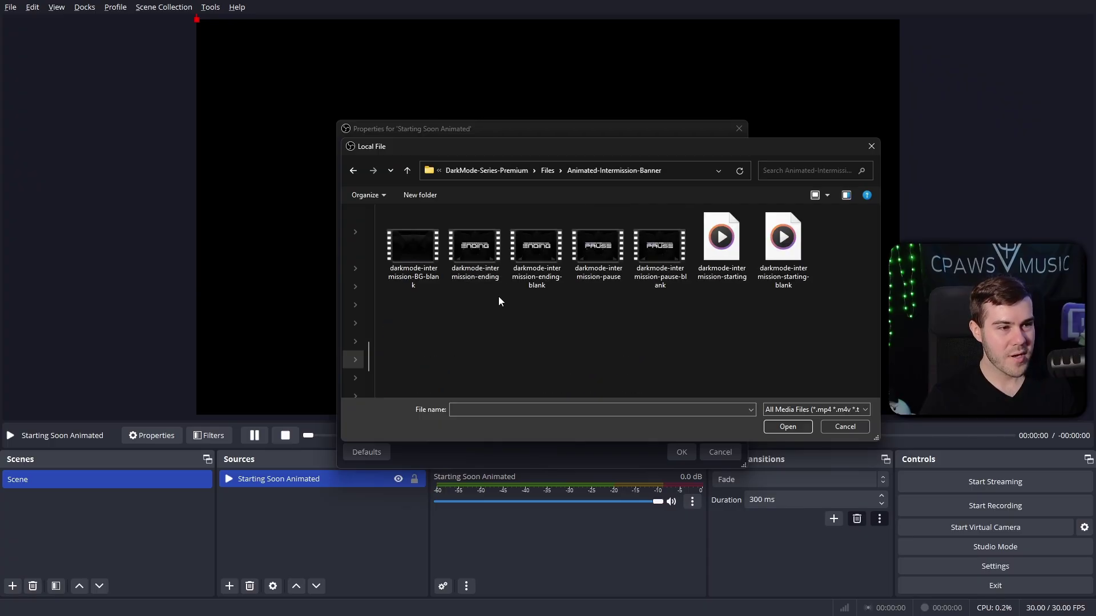
pyautogui.click(792, 288)
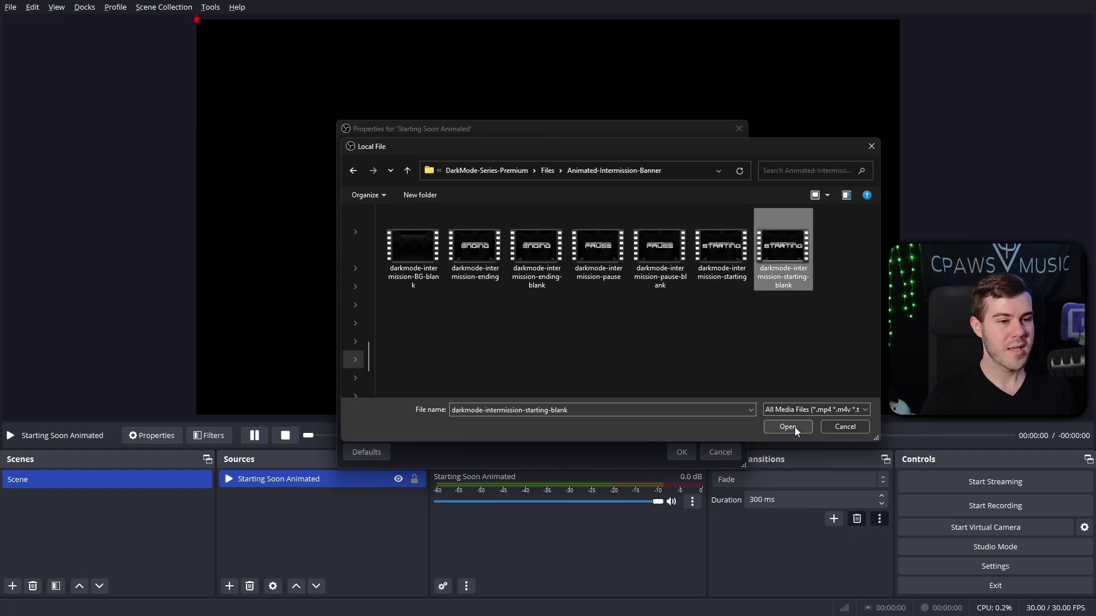
pyautogui.click(795, 427)
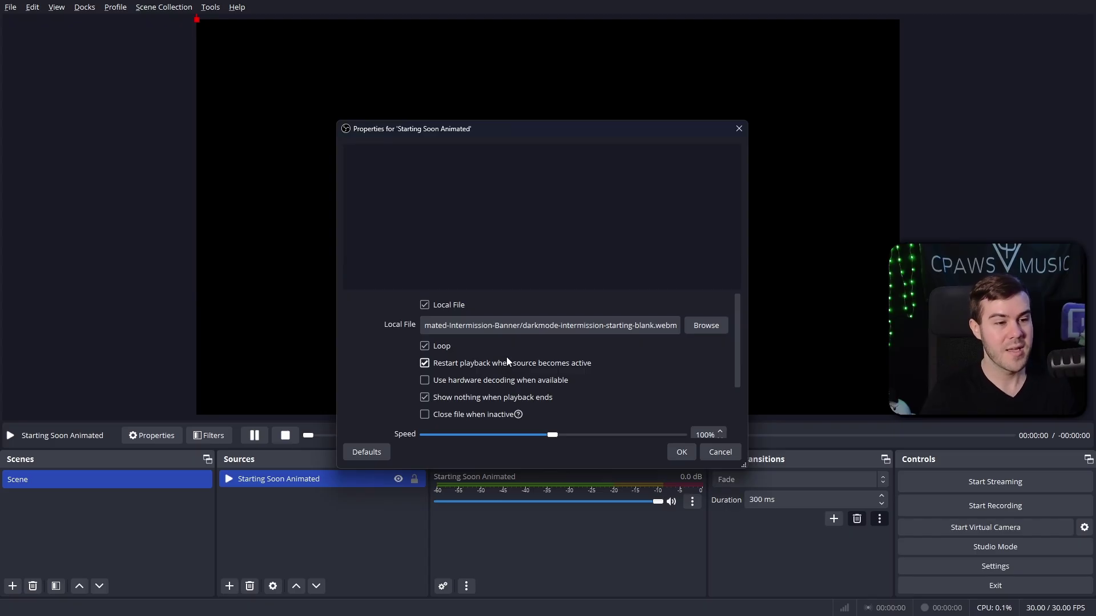
pyautogui.click(682, 452)
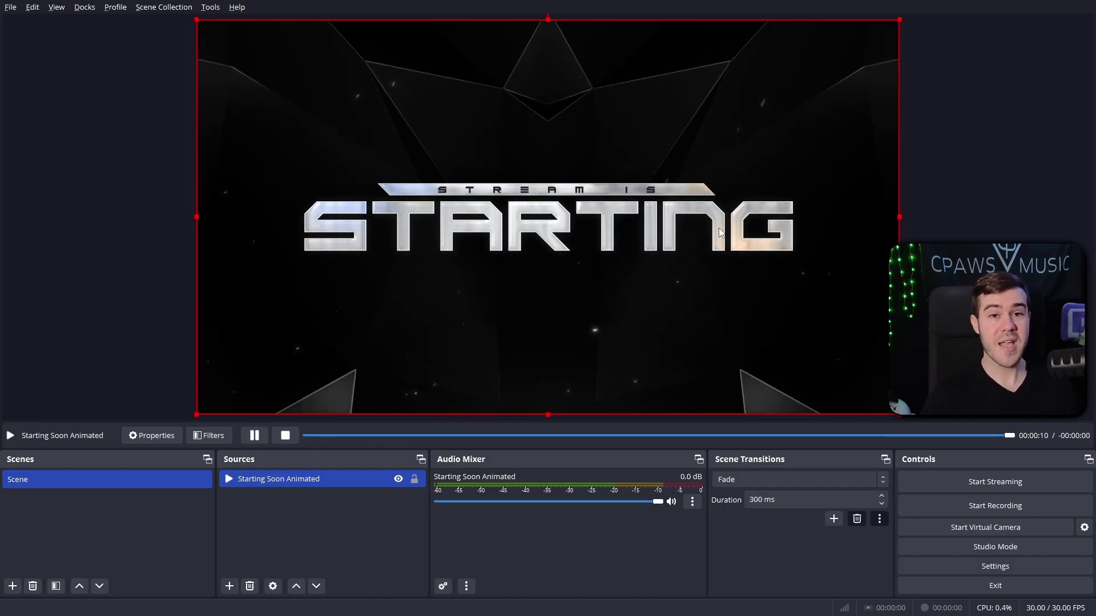
# Rewind the Starting Soon Animated video to its start and open the source-type list.
pyautogui.click(354, 435)
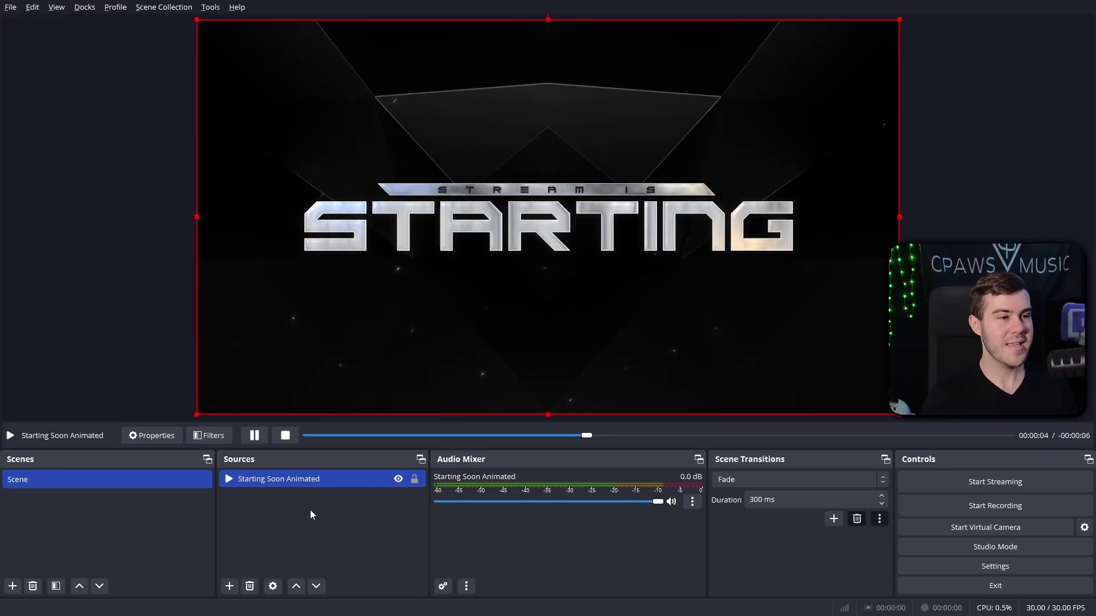
pyautogui.click(236, 586)
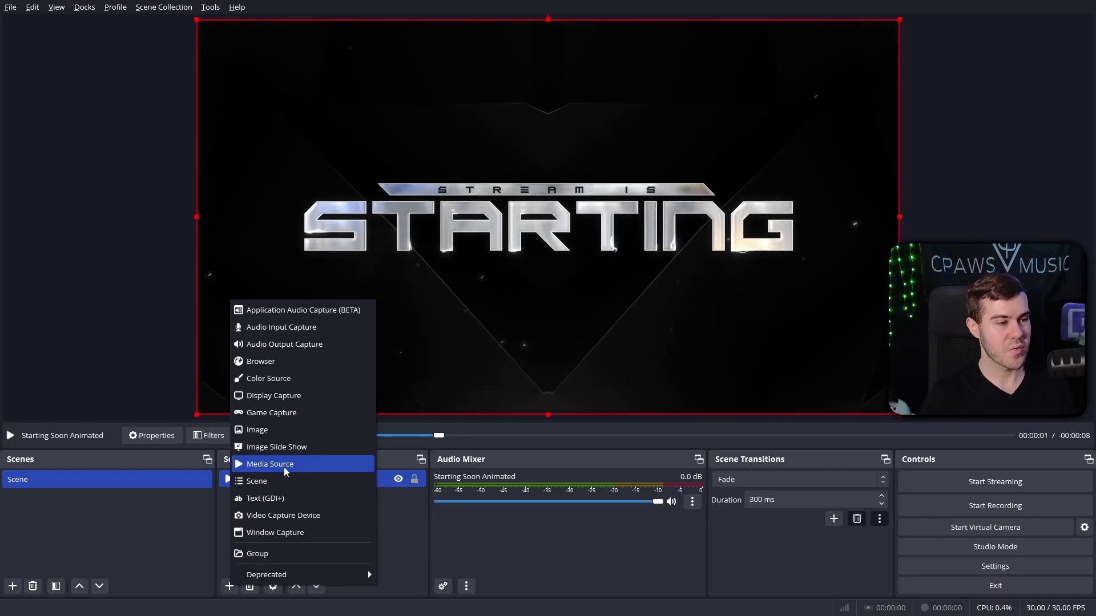
# Add an Image source 'Starting Soon Screen' showing Starting Soon Screen.png, then reopen the source-type list.
pyautogui.click(279, 431)
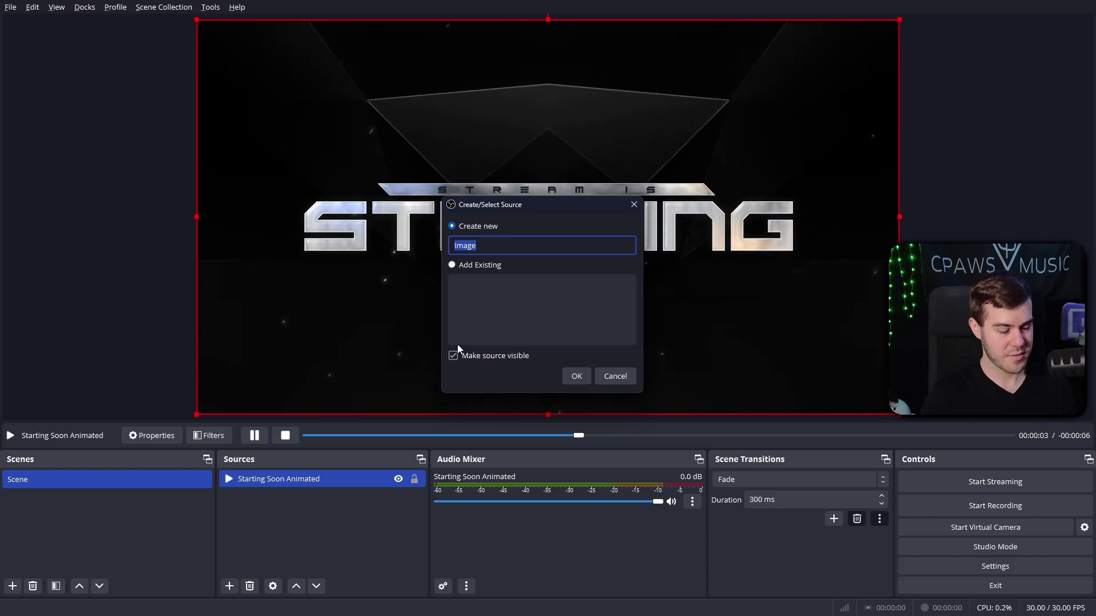
pyautogui.write('Starting Soon Sc')
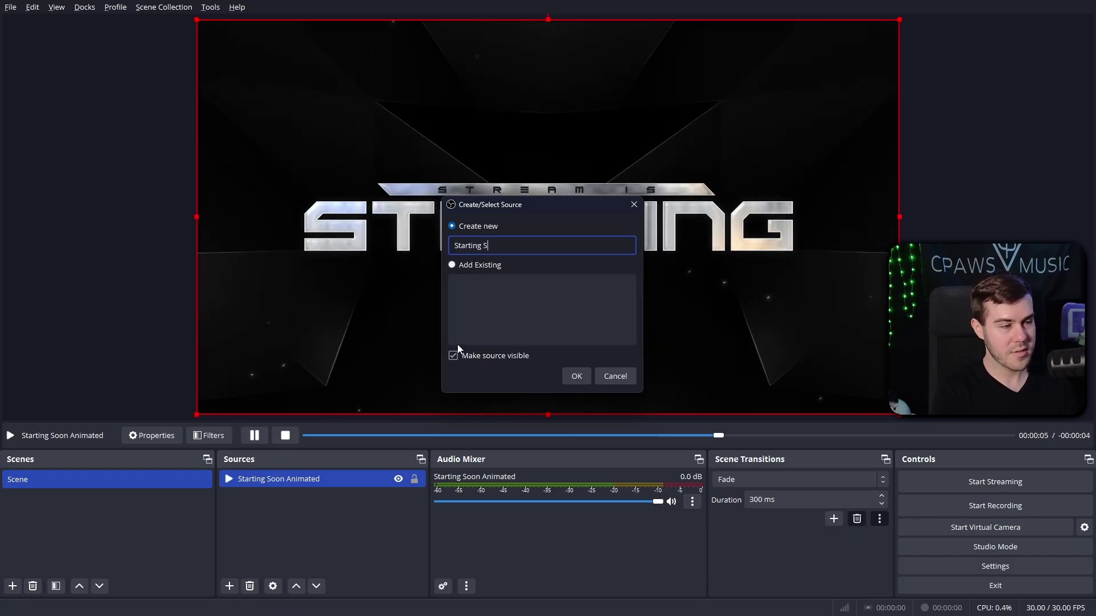
pyautogui.write('reen')
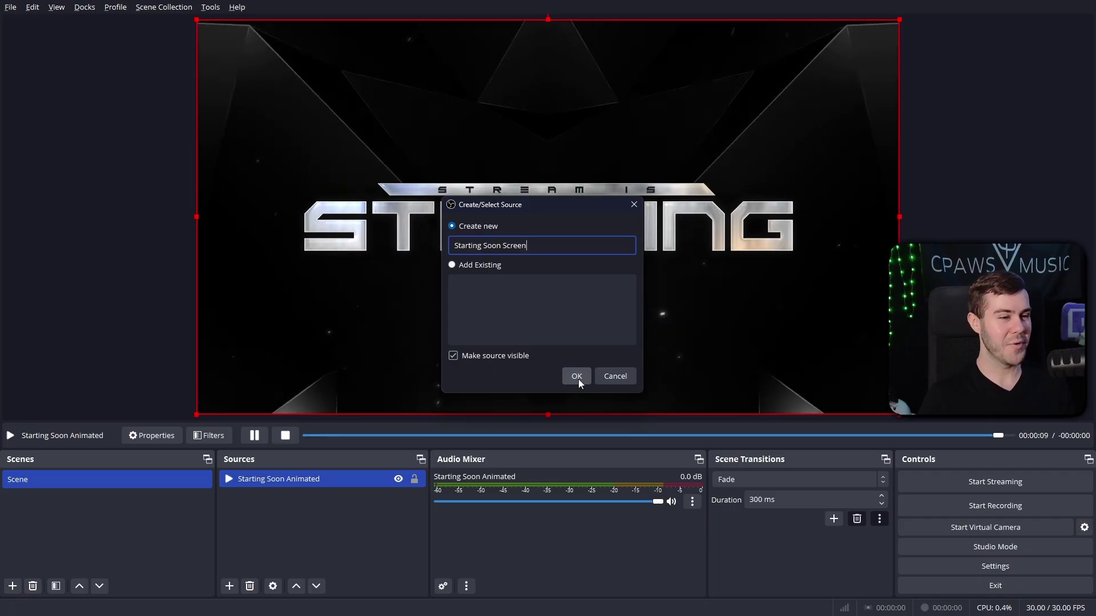
pyautogui.click(190, 432)
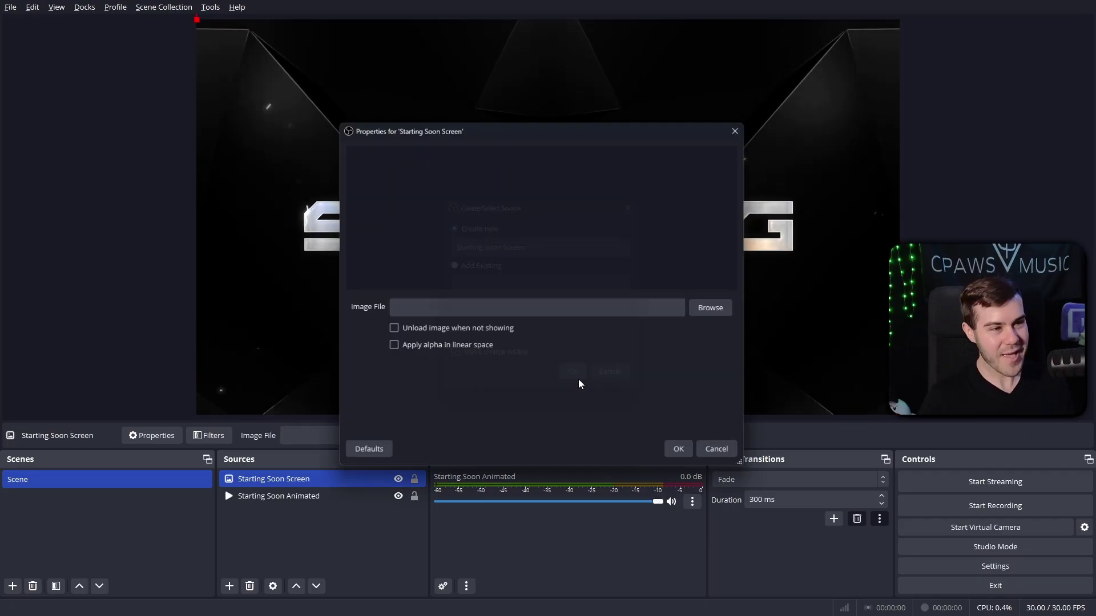
pyautogui.click(720, 309)
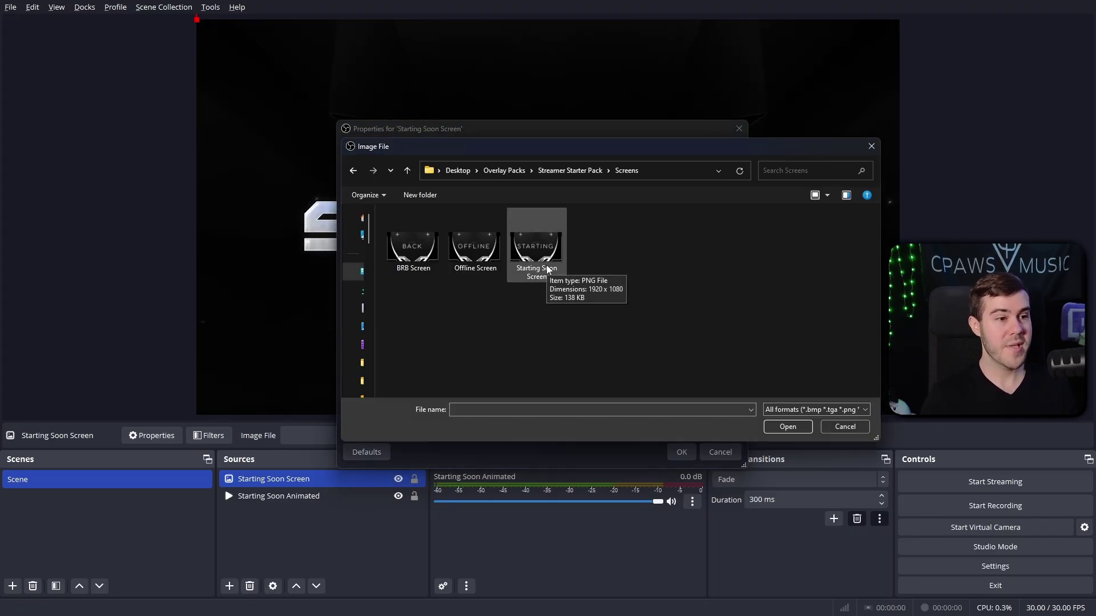
pyautogui.doubleClick(541, 257)
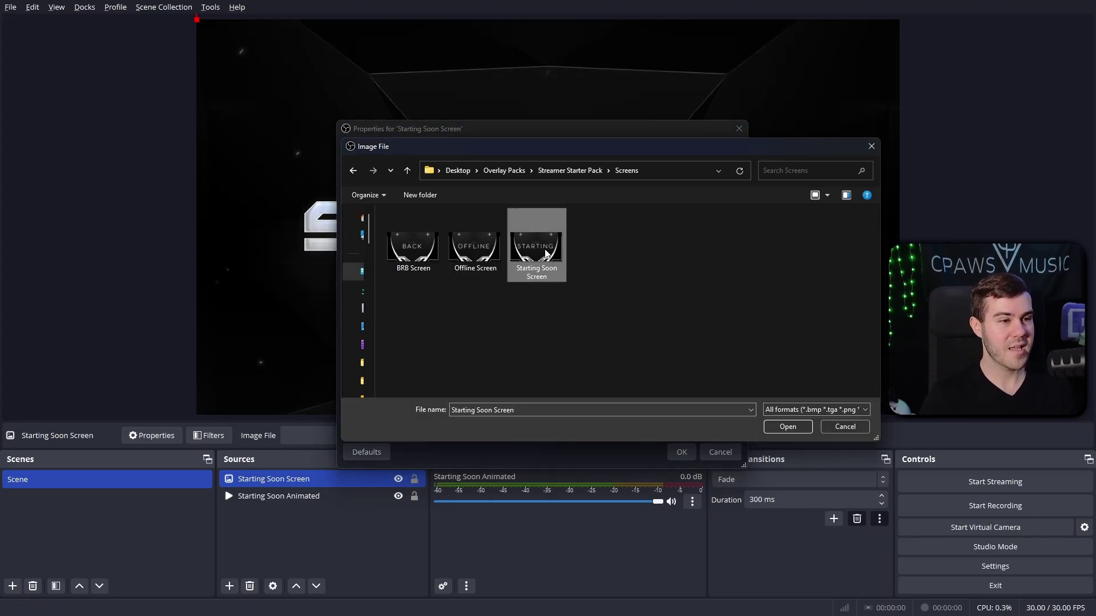
pyautogui.click(681, 451)
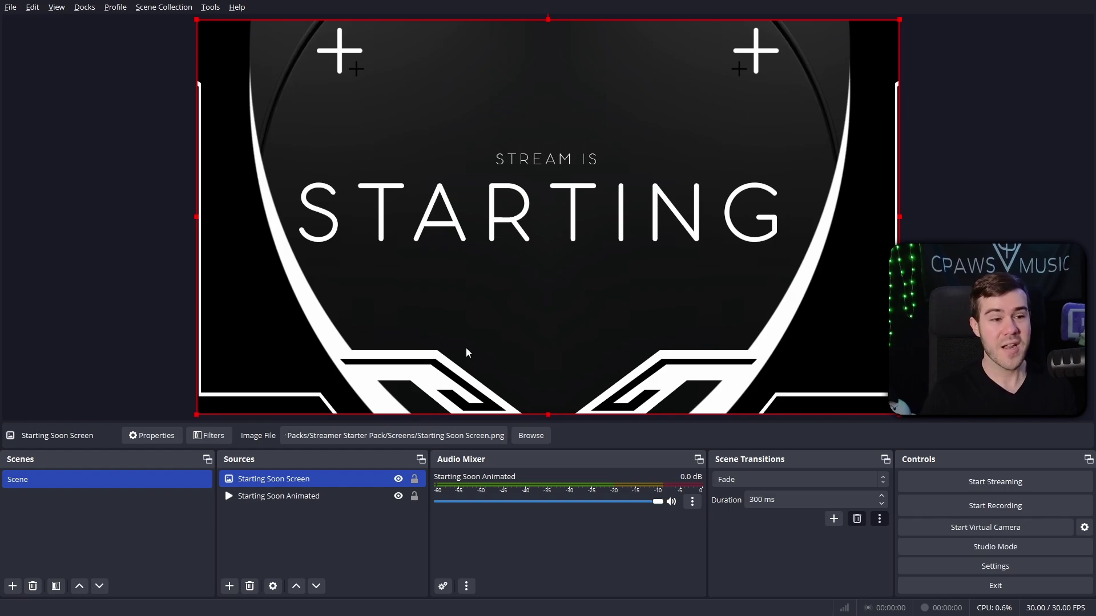
pyautogui.click(230, 585)
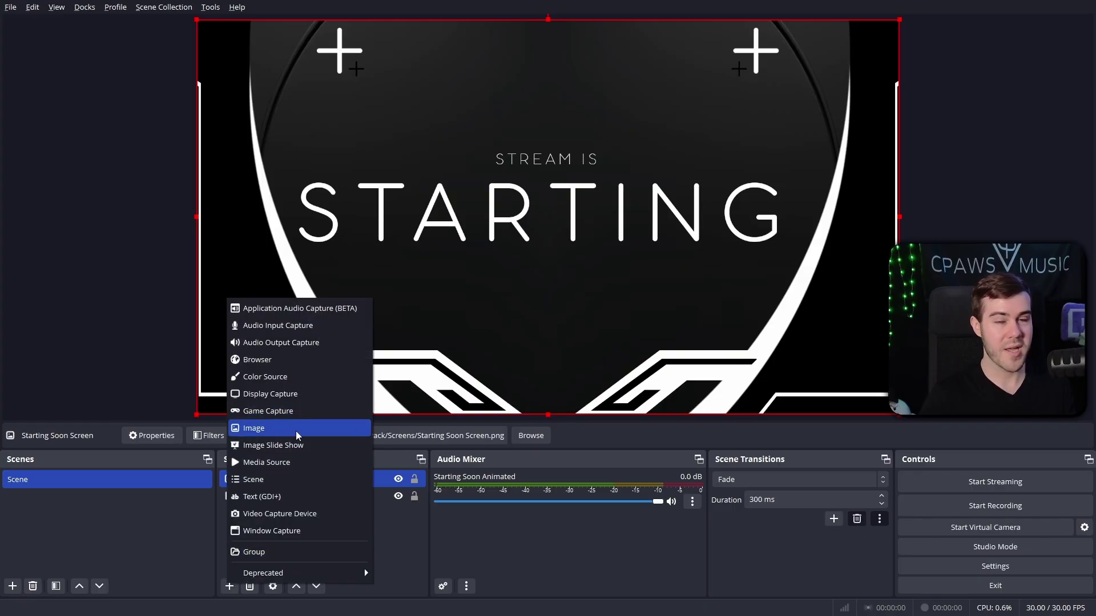